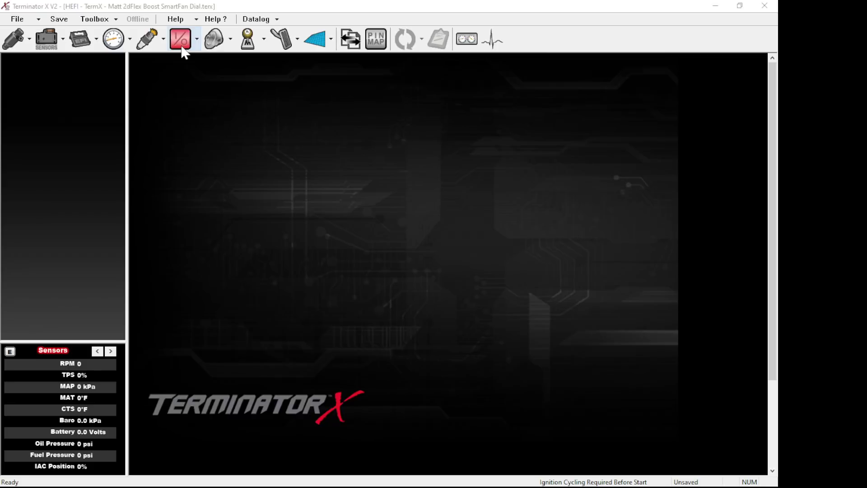
Open the configuration page of input #10, DialABoostIN, from the inputs list.
left_click(181, 45)
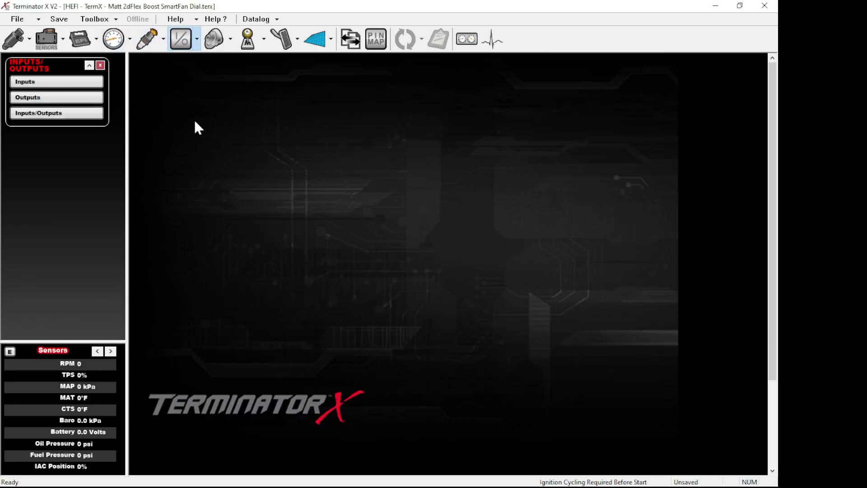
left_click(66, 84)
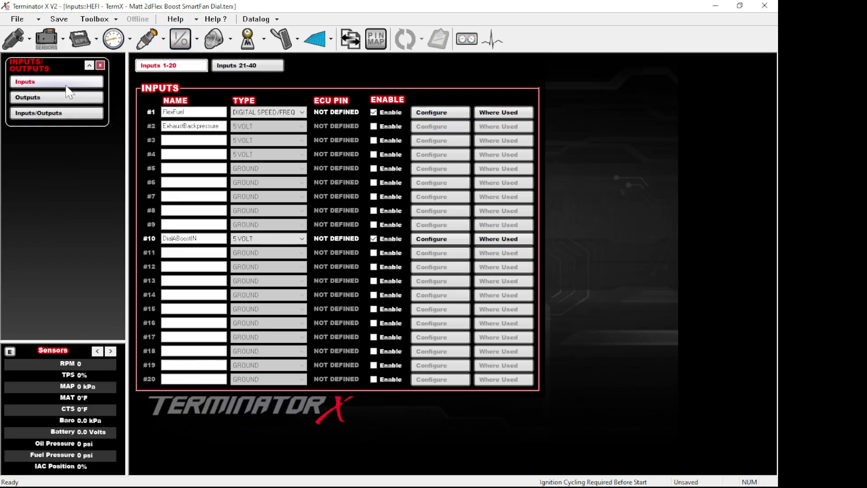
double_click(187, 239)
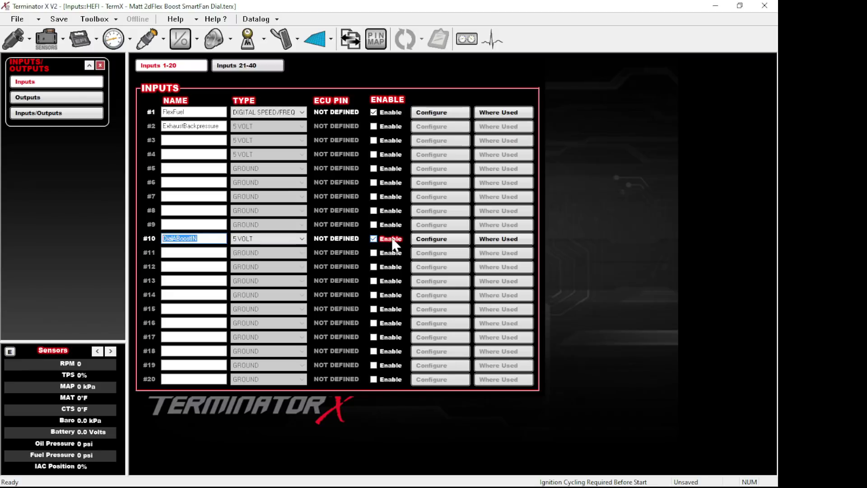
left_click(439, 242)
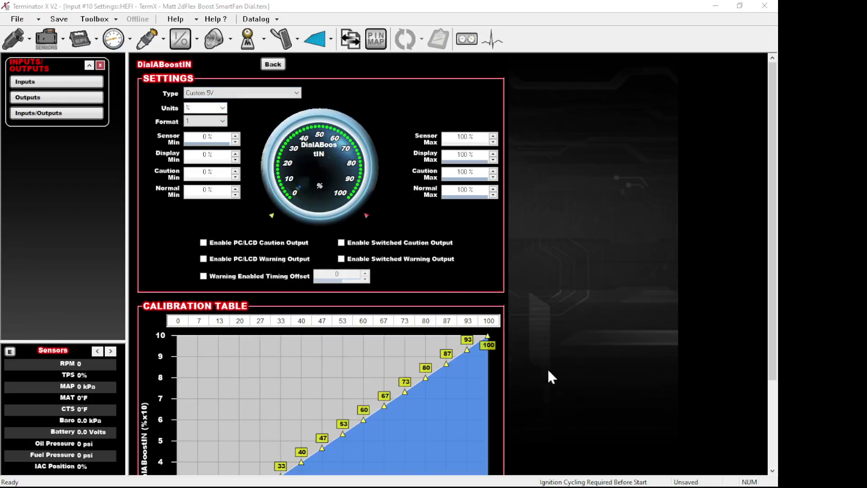
Review the DialABoostIN calibration table and the available number formats, keeping format 1.
scroll(547, 367, "down", 3)
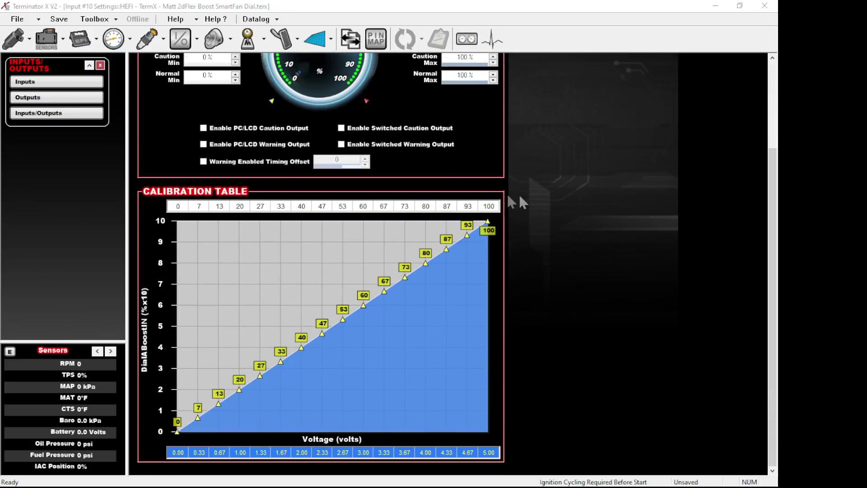
scroll(508, 200, "up", 3)
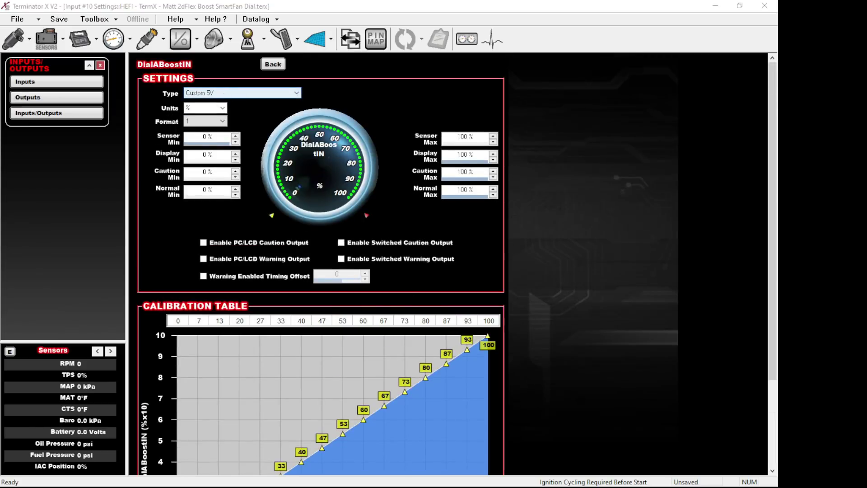
left_click(204, 124)
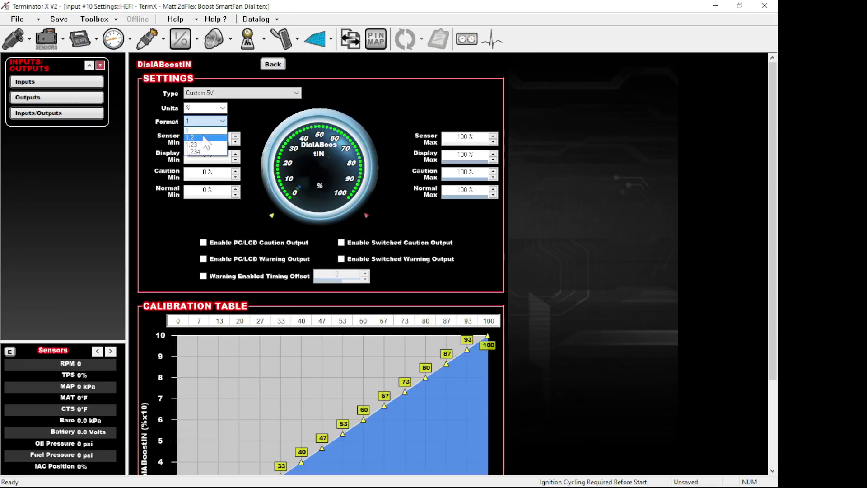
left_click(204, 132)
left_click(205, 138)
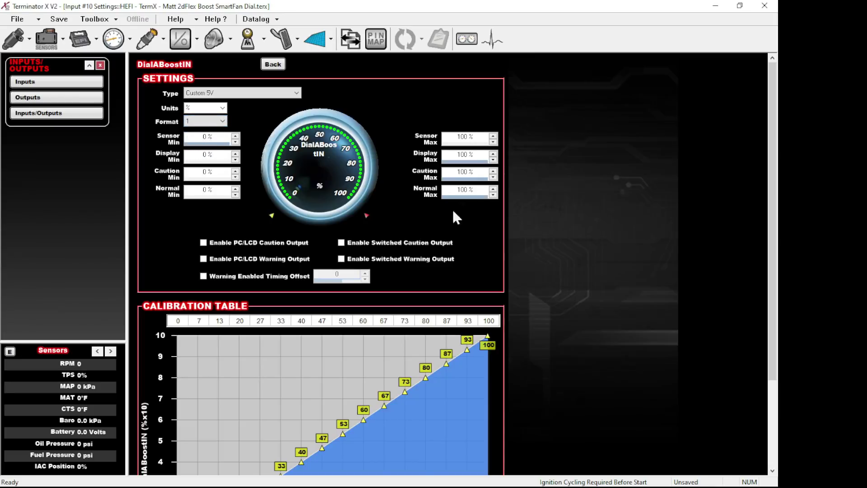
Overwrite the calibration table's voltage row with uneven values and set every DialABoostIN percentage to 0.
scroll(531, 204, "down", 3)
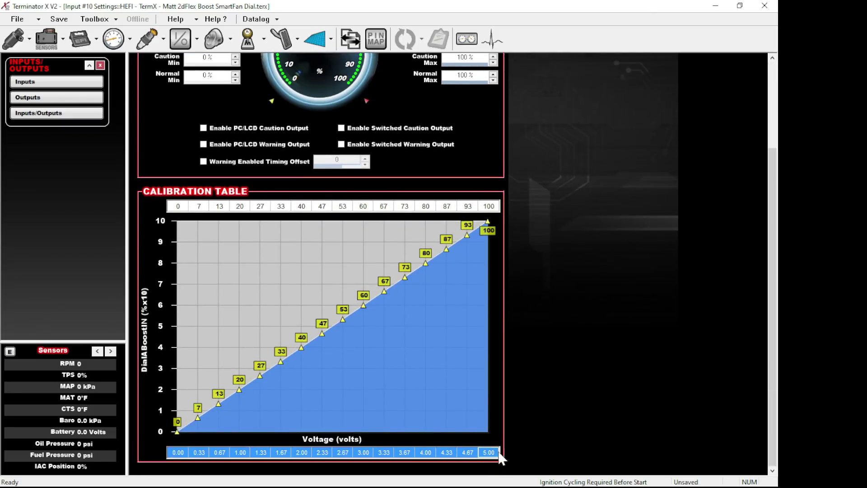
type("0.00\t0.00\t0.00\t0.00\t0.00\t0.00\t0.00\t0.00\t0.00\t0.00\t0.63\t1.25\t1.88\t2.50\t3.75\t5.00")
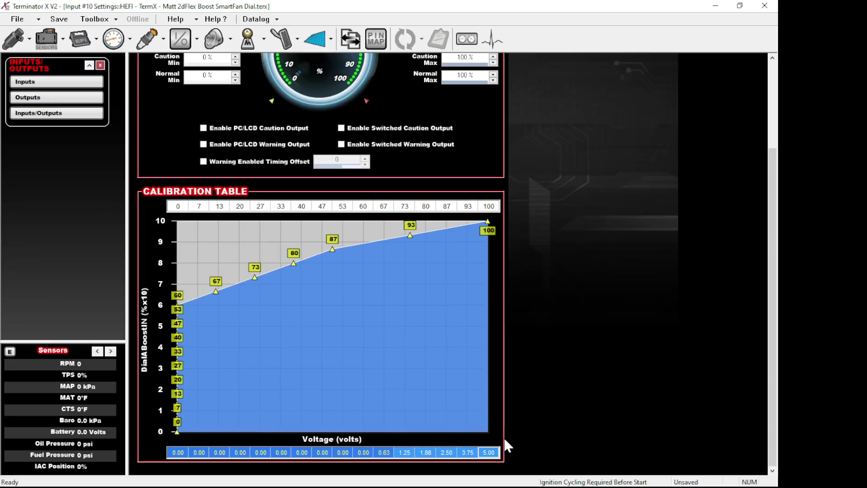
left_click(322, 206)
left_click_drag(179, 207, 499, 206)
type("0")
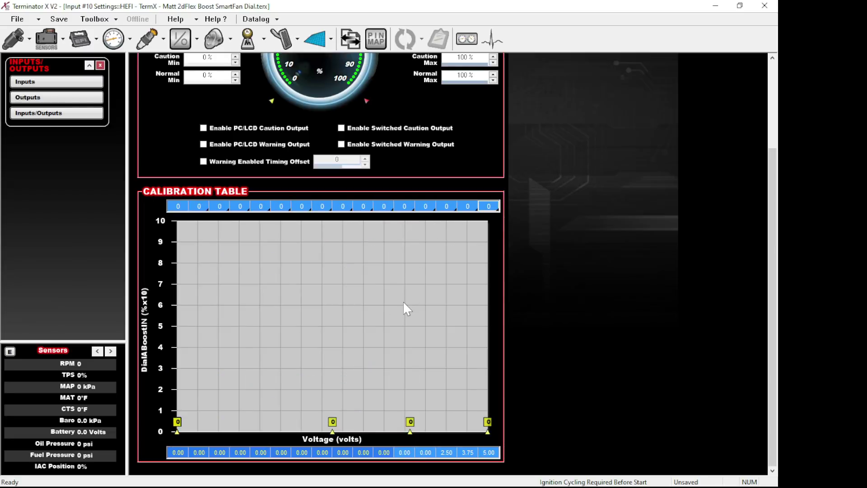
Try to fill the calibration table's voltage row with evenly spaced values starting from 0.
left_click(182, 452)
type("0")
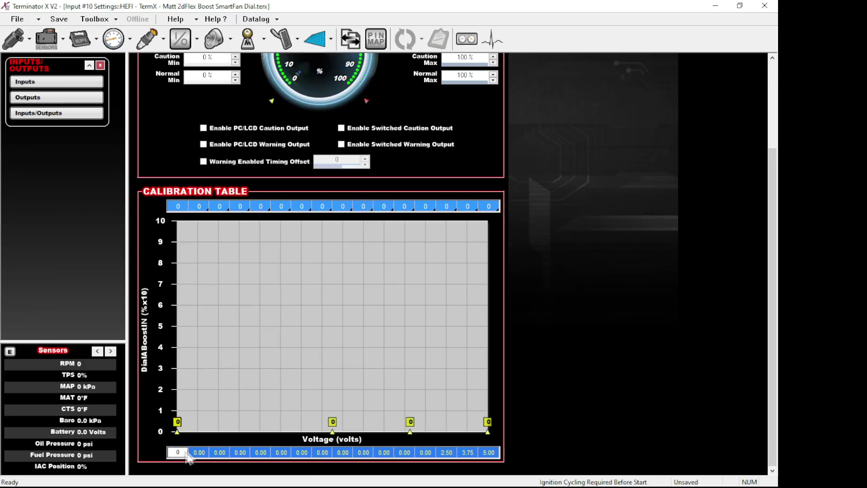
left_click(497, 452)
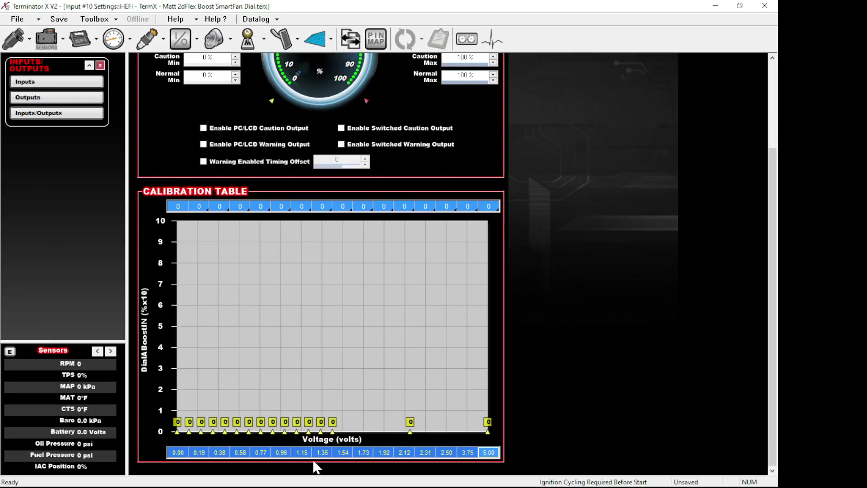
left_click(216, 452)
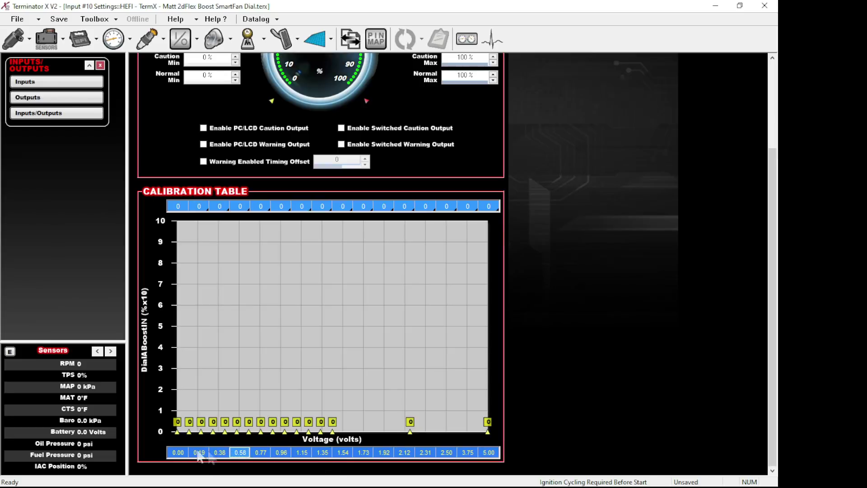
left_click(489, 452)
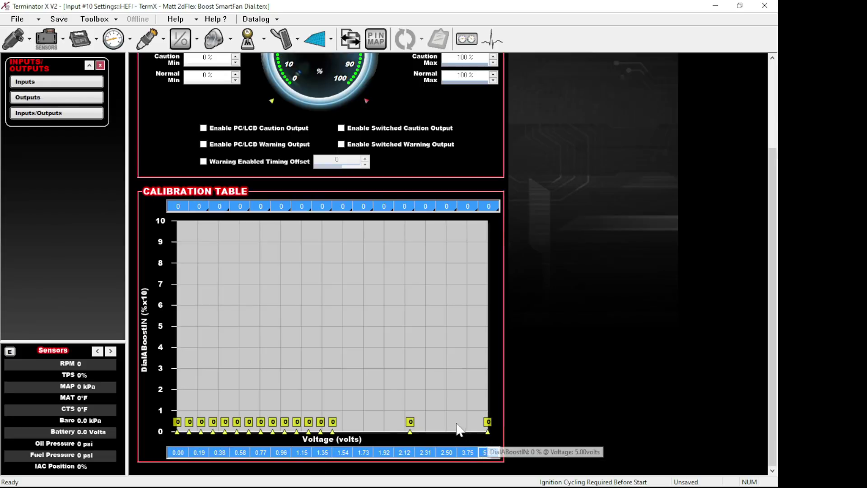
left_click(385, 452, "shift")
right_click(388, 452)
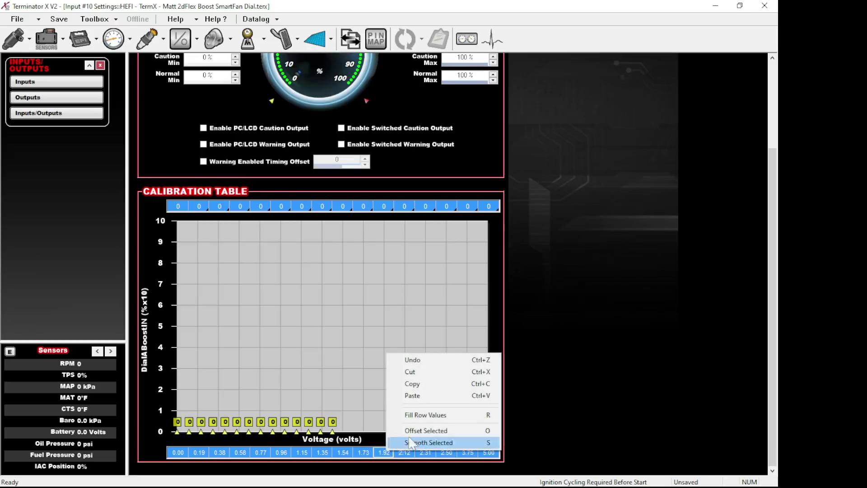
left_click(430, 416)
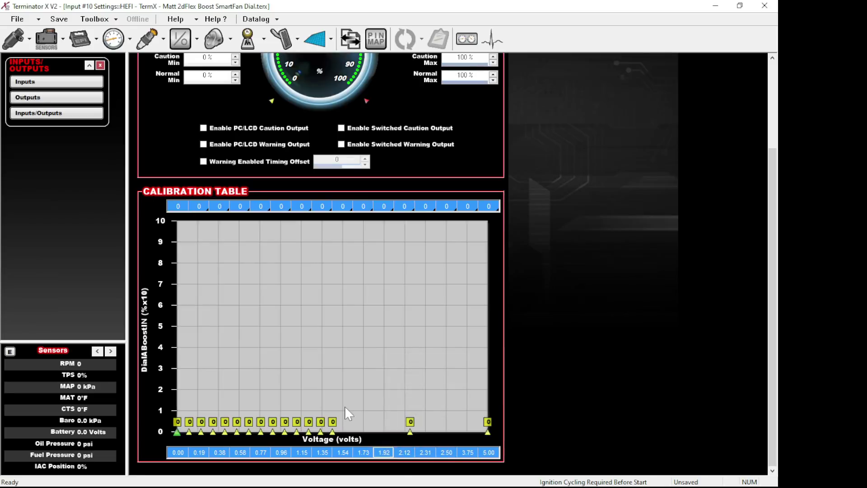
Fill the entire voltage row of the calibration table with evenly spaced values from 0.00 to 5.00 volts.
right_click(345, 452)
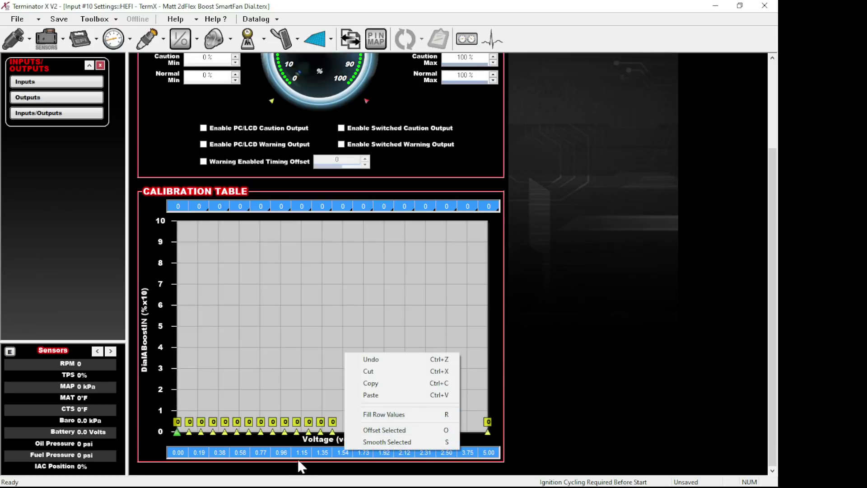
left_click(319, 454)
left_click(241, 453)
left_click_drag(244, 455, 523, 453)
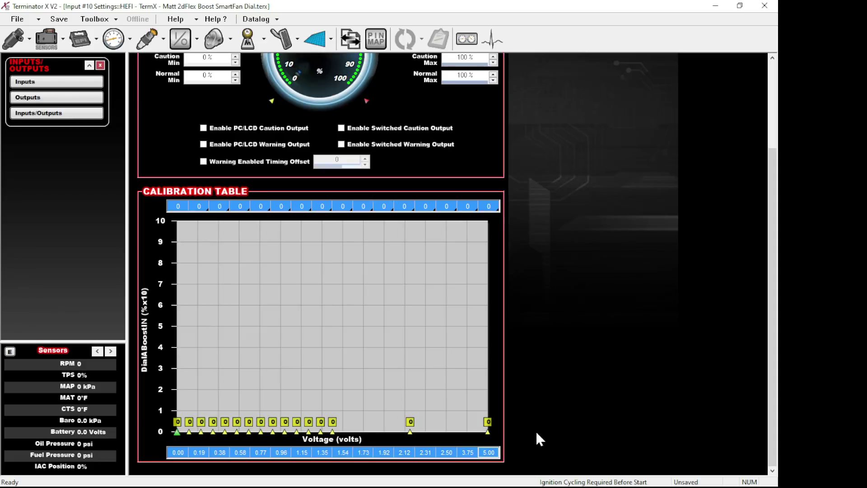
key("ctrl+h")
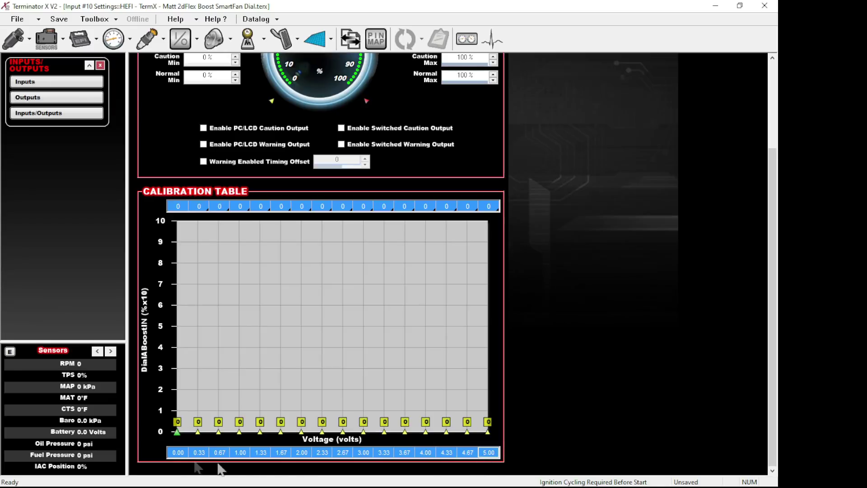
Set the DialABoostIN calibration row's first value to 0 and its last to 100, and fill the row evenly between them.
left_click(488, 206)
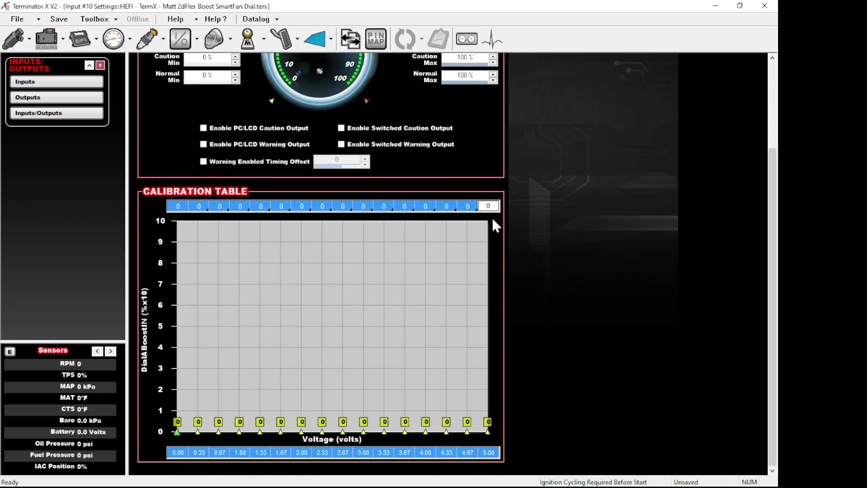
type("100")
key("Return")
left_click(343, 206)
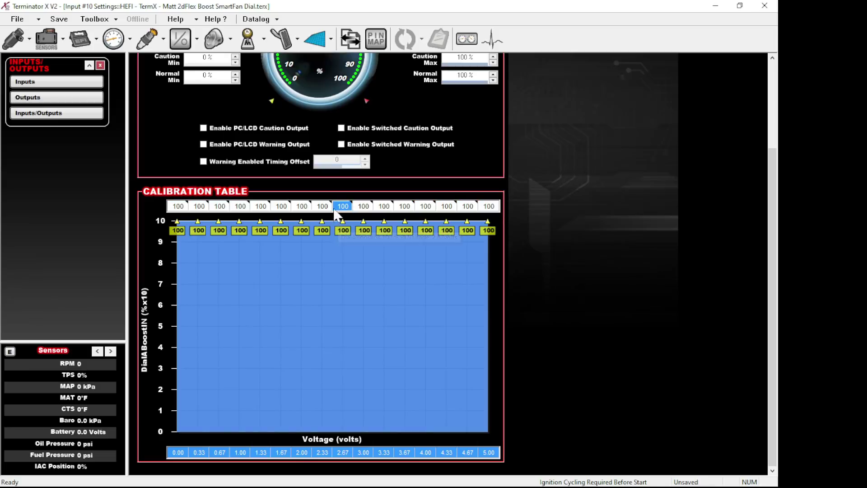
left_click(185, 207)
type("0")
key("Return")
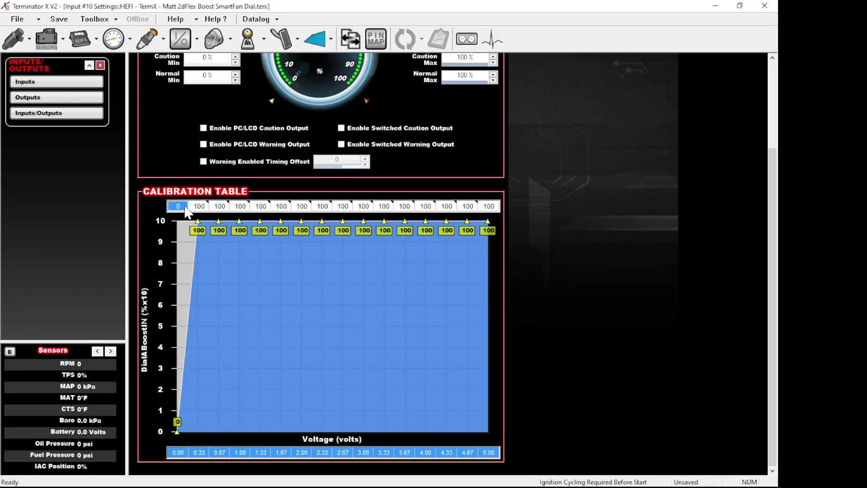
left_click_drag(186, 212, 495, 209)
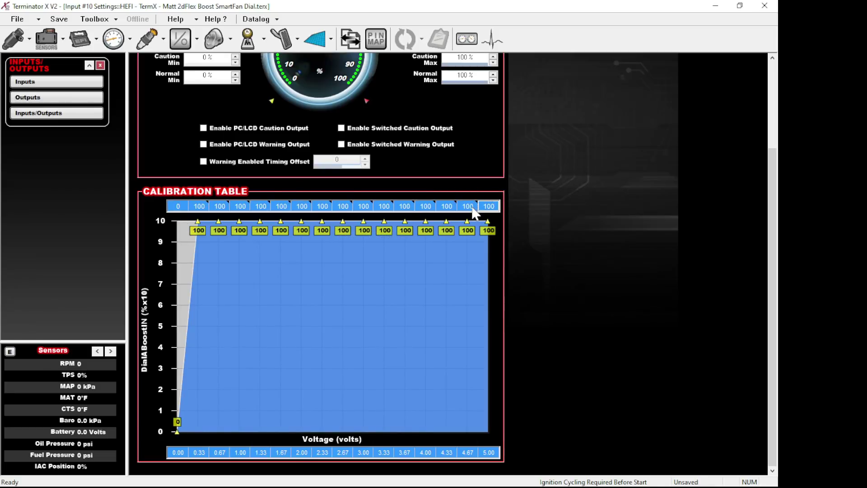
right_click(473, 208)
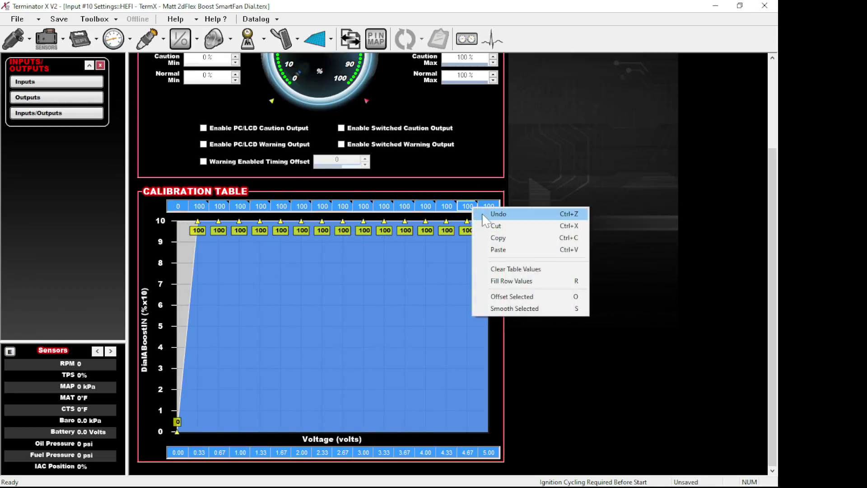
left_click(509, 284)
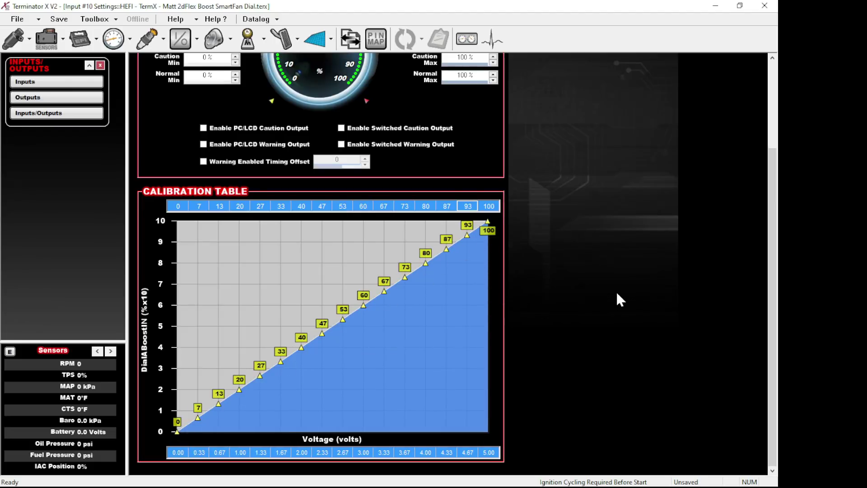
Open the configuration page of output #12, DialABoostOut, from the outputs list.
scroll(617, 296, "up", 5)
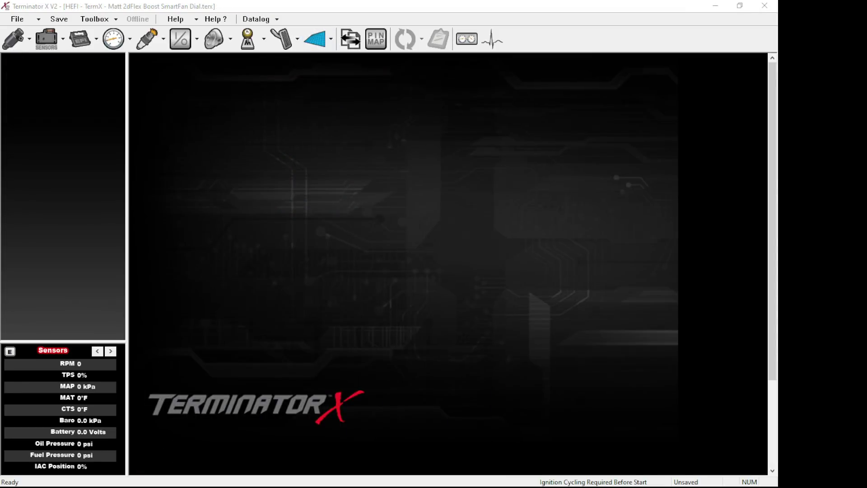
left_click(181, 40)
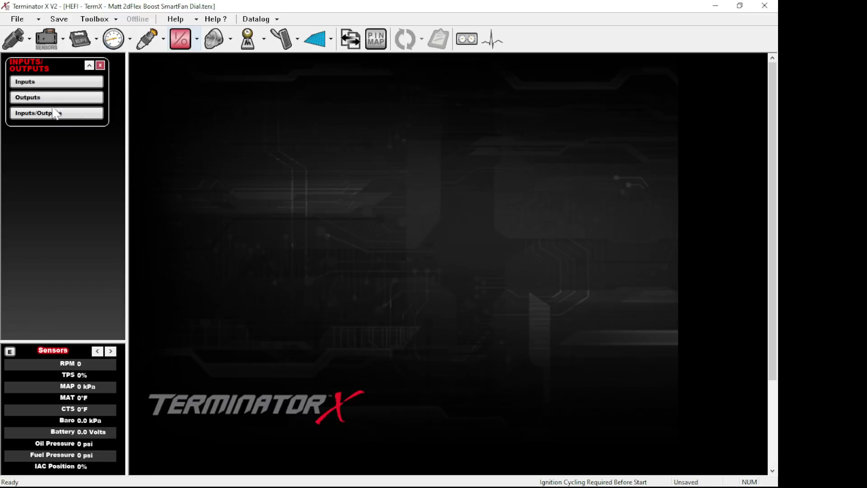
left_click(36, 81)
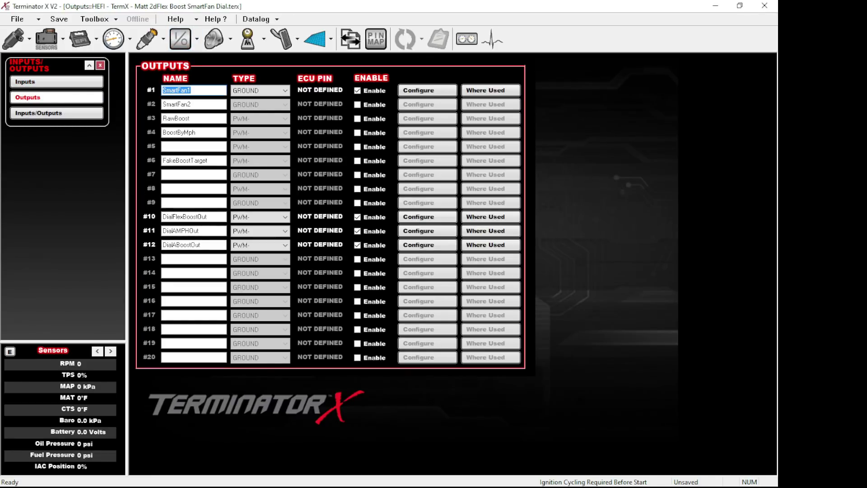
left_click(165, 246)
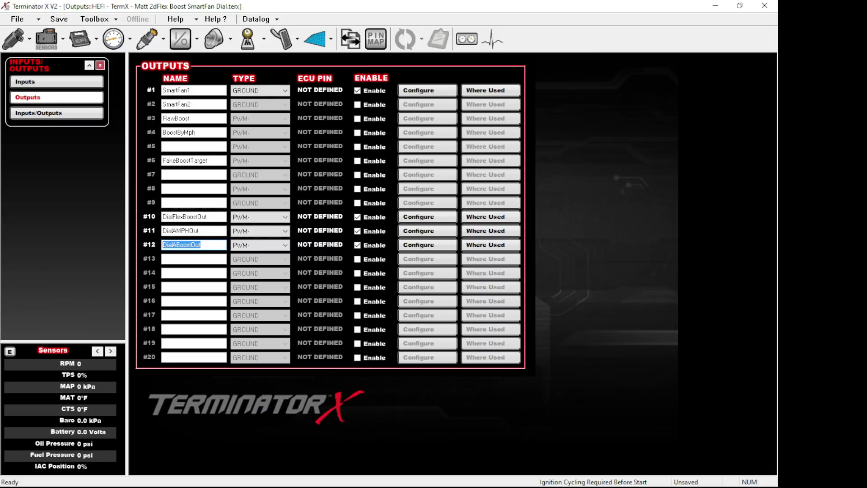
key("Right")
left_click_drag(202, 245, 131, 247)
left_click(421, 247)
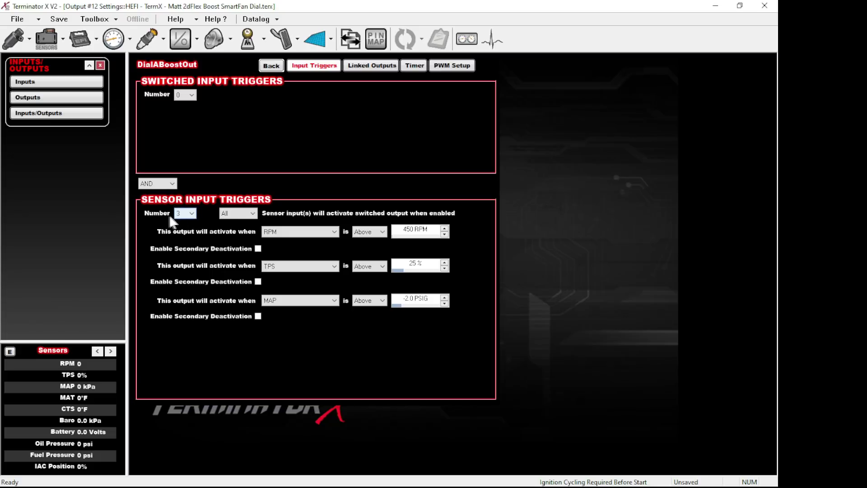
Review the sensor input triggers, linked outputs and timer settings of the DialABoostOut output.
left_click(241, 215)
left_click(254, 213)
left_click(244, 232)
left_click(367, 71)
left_click(412, 68)
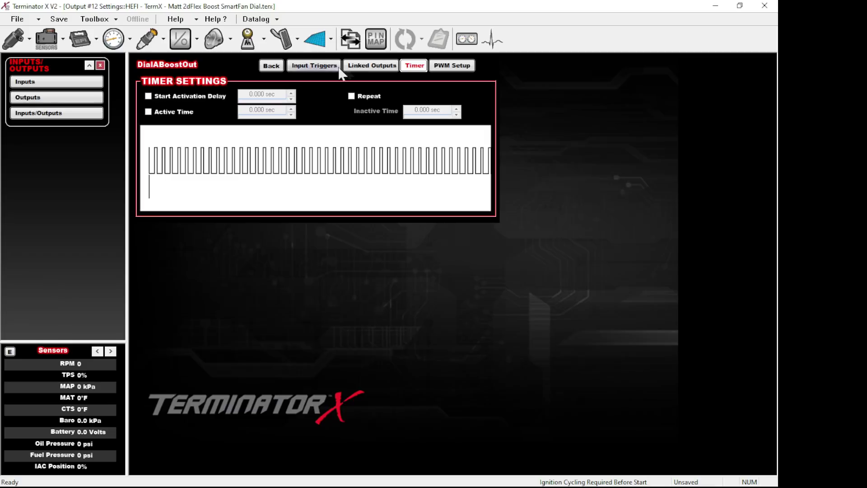
Review the DialABoostOut PWM setup, covering its type, frequency, table units and both axis assignments.
left_click(453, 66)
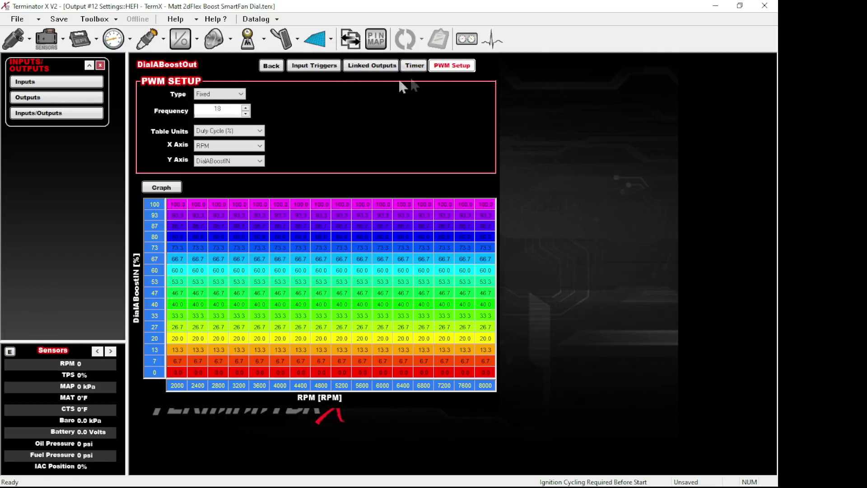
left_click(239, 94)
left_click(236, 104)
left_click(234, 112)
left_click(261, 135)
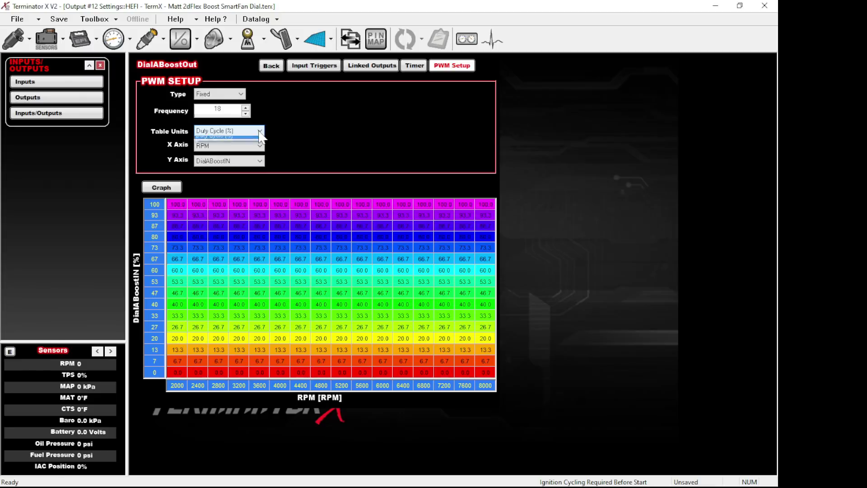
left_click(235, 153)
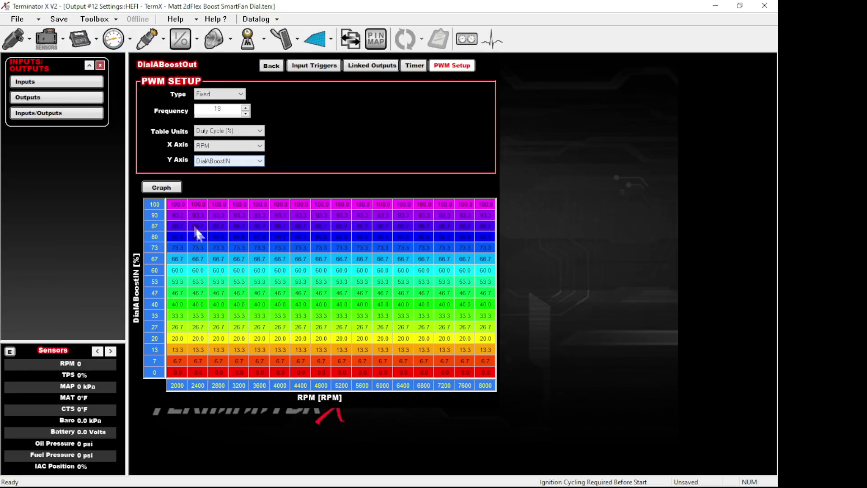
Set every duty cycle cell in the DialABoostOut table to 0.
left_click_drag(178, 207, 486, 372)
type("0")
key("Return")
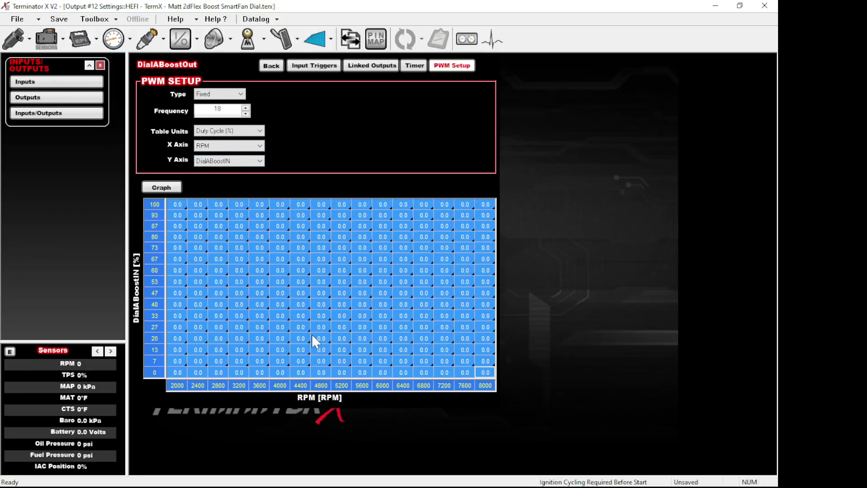
left_click(318, 340)
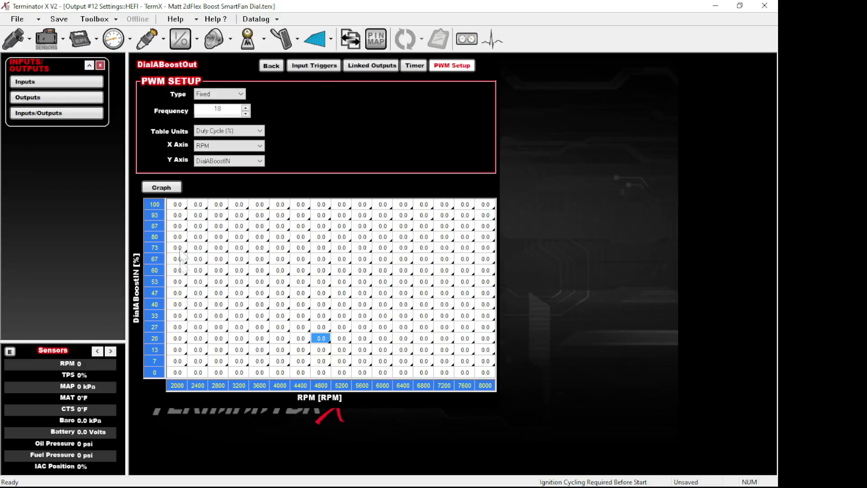
Set the table's 100% DialABoostIN row to 100 and fill all columns evenly down to the 0% row.
left_click(179, 206)
left_click_drag(180, 212, 486, 207)
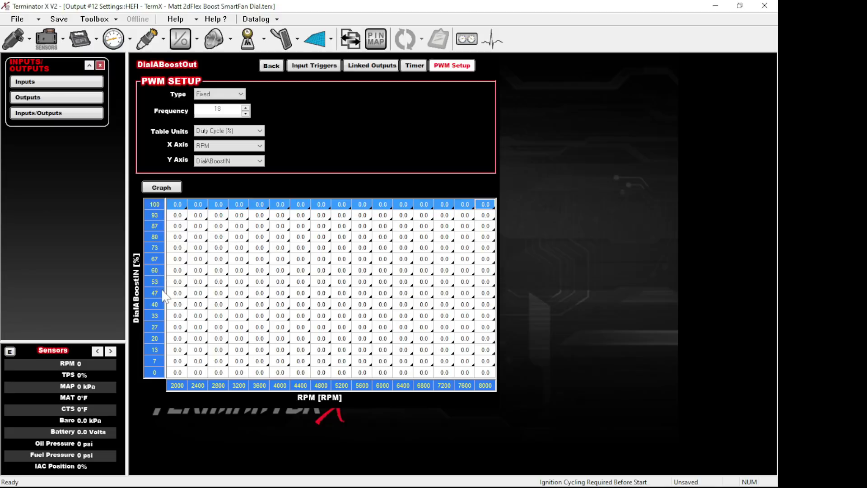
type("100")
key("Return")
left_click(198, 281)
left_click_drag(181, 371, 488, 210)
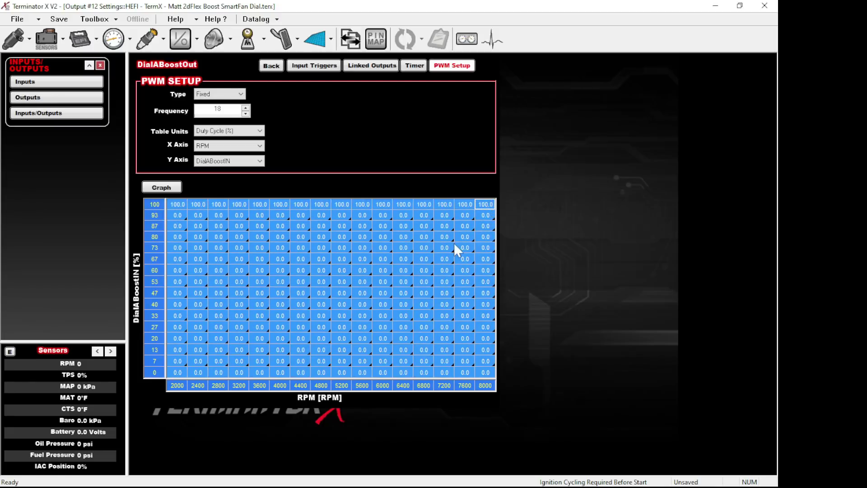
right_click(401, 256)
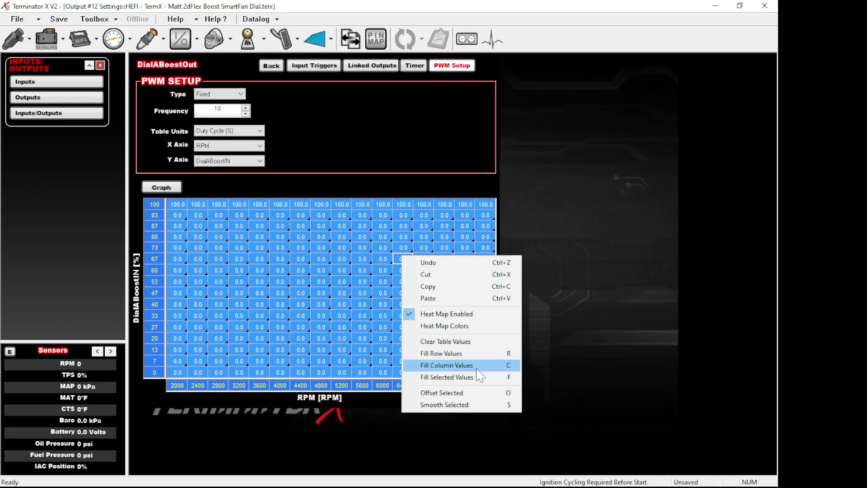
left_click(463, 365)
left_click(341, 315)
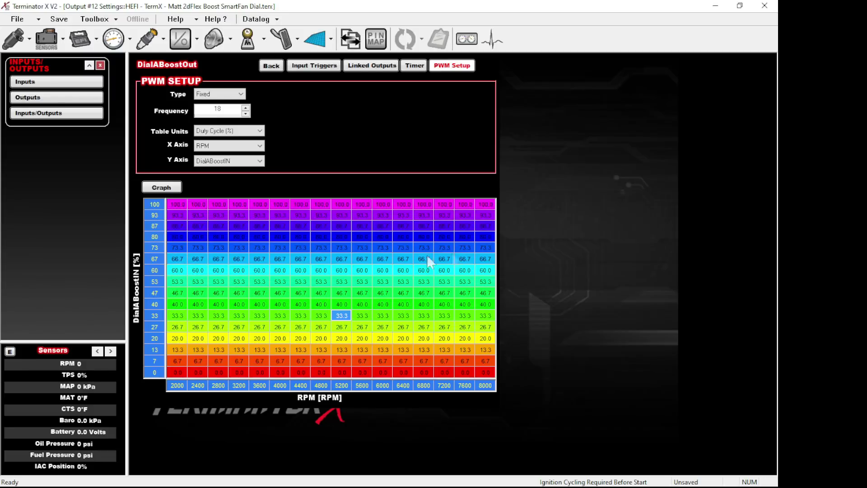
Set the 100% DialABoostIN row to 66 and fill all table columns evenly down to the 0% row.
left_click_drag(181, 206, 485, 209)
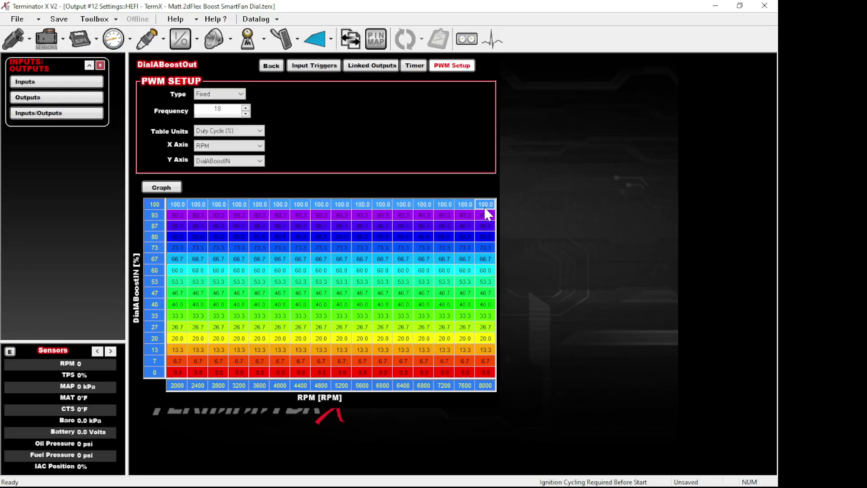
type("66")
key("Return")
left_click_drag(179, 373, 484, 204)
right_click(492, 206)
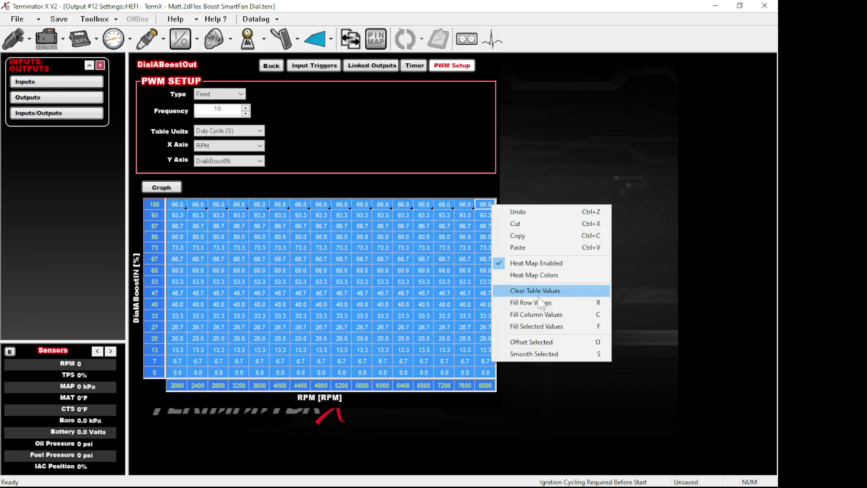
left_click(536, 314)
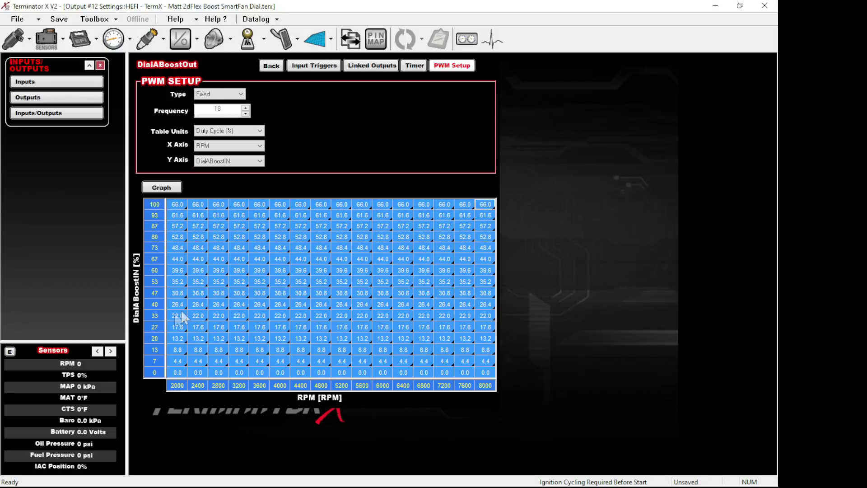
left_click(178, 327)
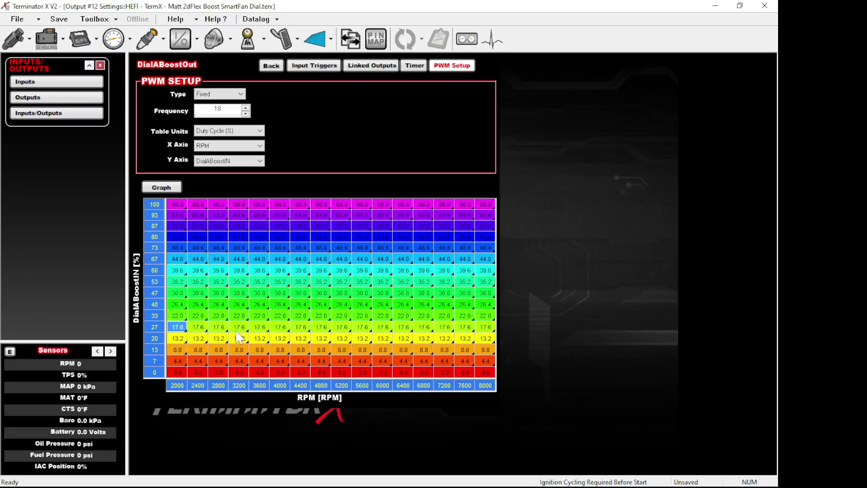
left_click_drag(183, 319, 482, 319)
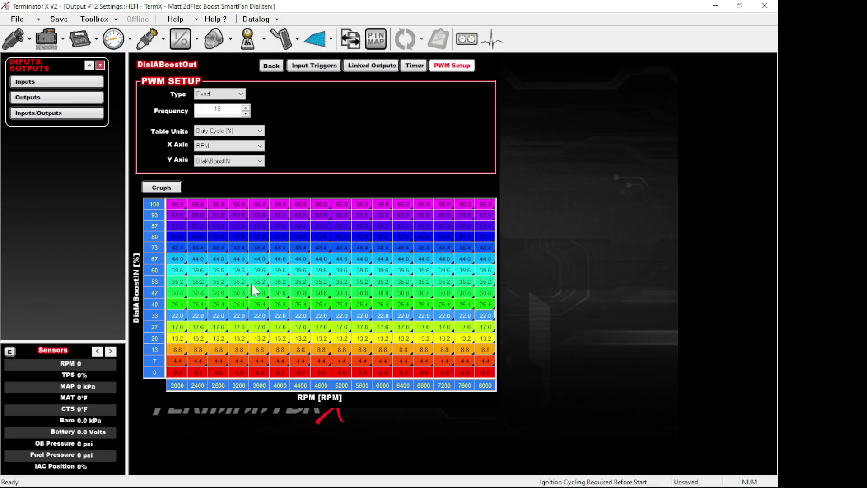
left_click_drag(175, 247, 488, 247)
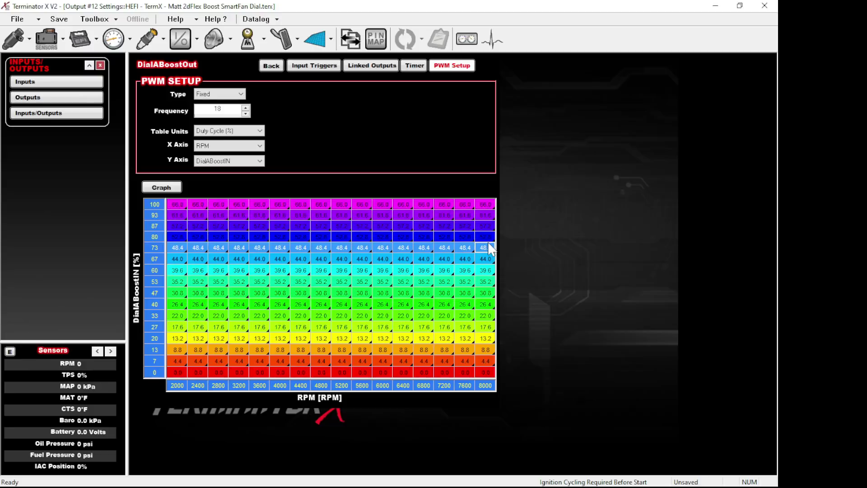
left_click_drag(169, 315, 180, 283)
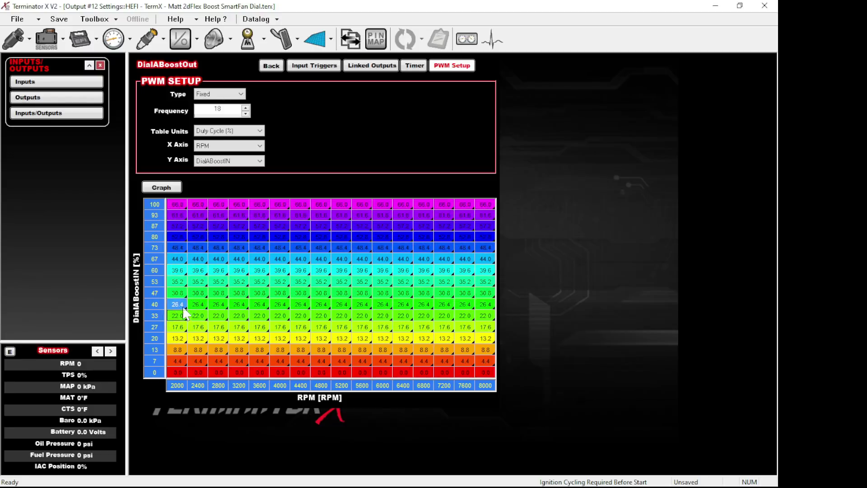
left_click_drag(185, 313, 182, 266)
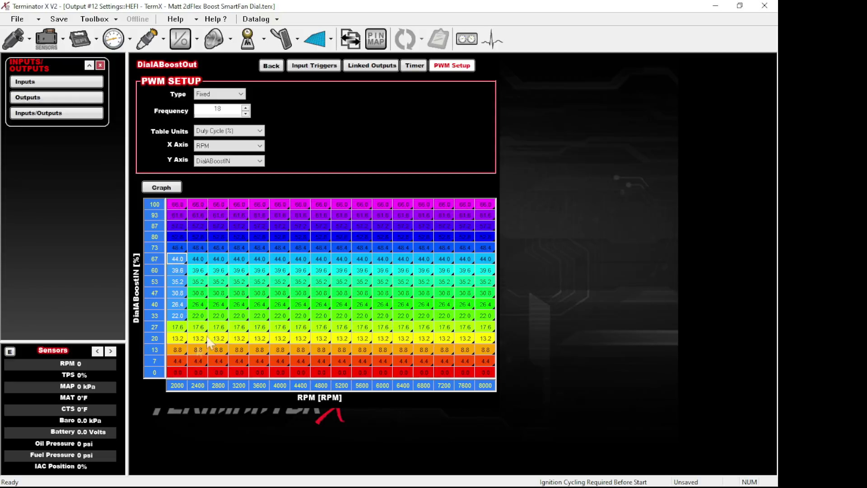
Set the 0% DialABoostIN row to 20 and fill all table columns evenly up to the 100% row.
left_click_drag(178, 372, 496, 378)
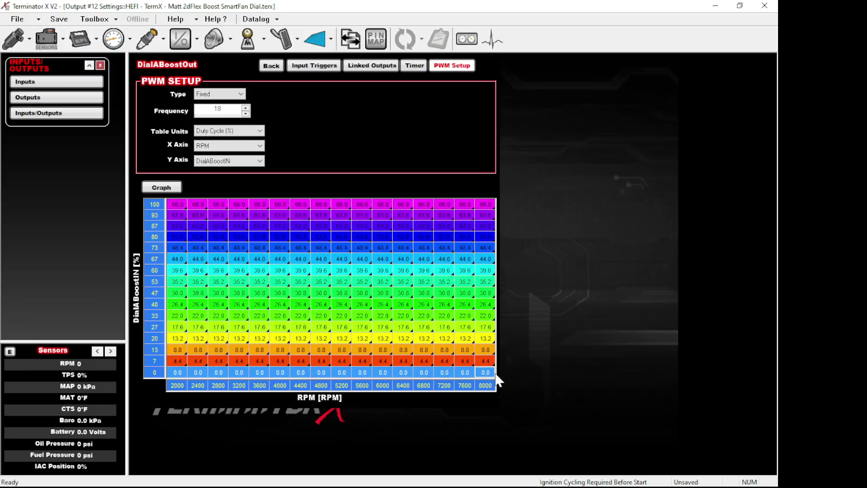
type("20")
key("Return")
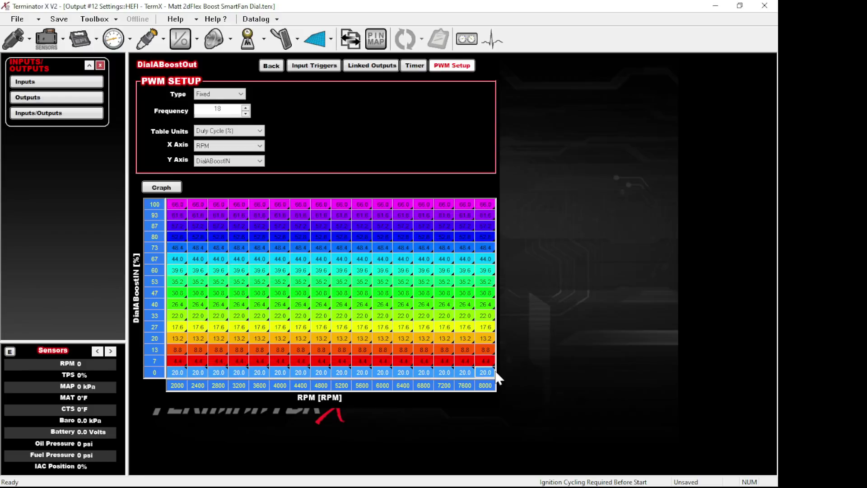
left_click_drag(170, 202, 490, 377)
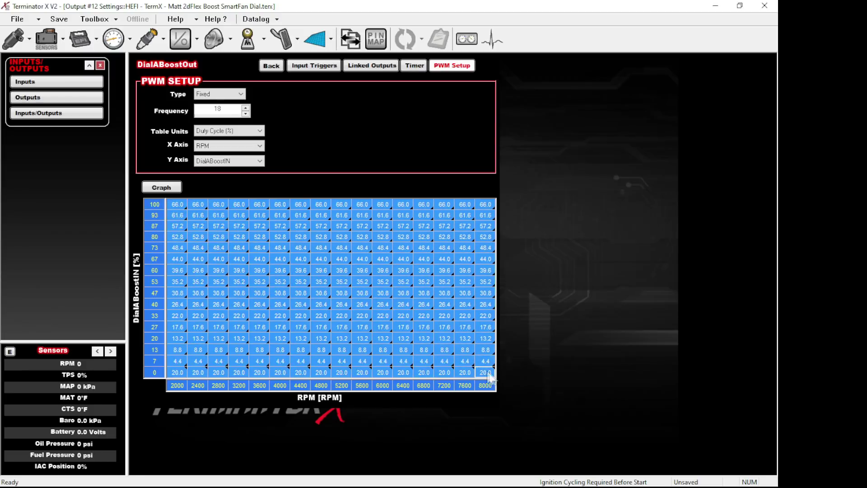
right_click(490, 377)
left_click(552, 325)
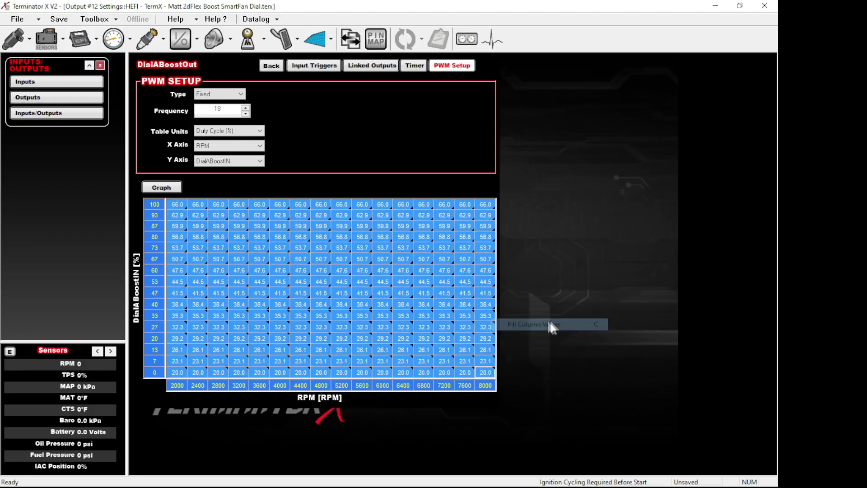
left_click(206, 314)
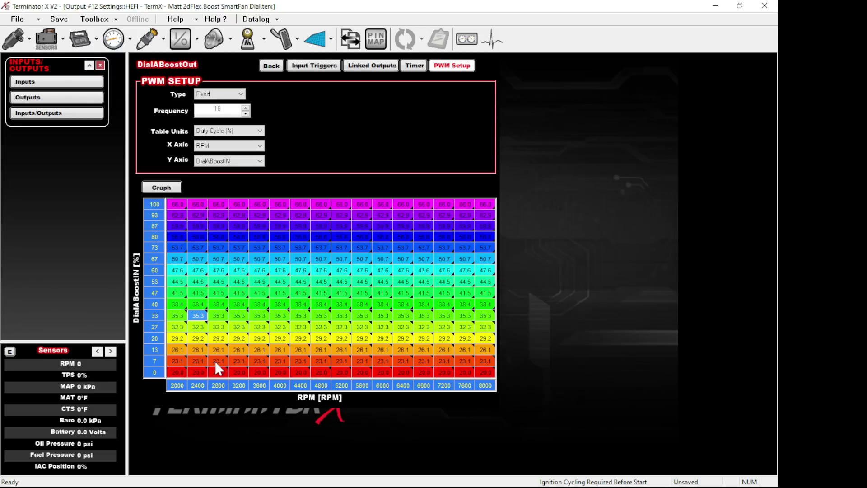
Set the 0% DialABoostIN row to 0 and the 100% row to 50 in the duty cycle table.
left_click_drag(180, 372, 466, 376)
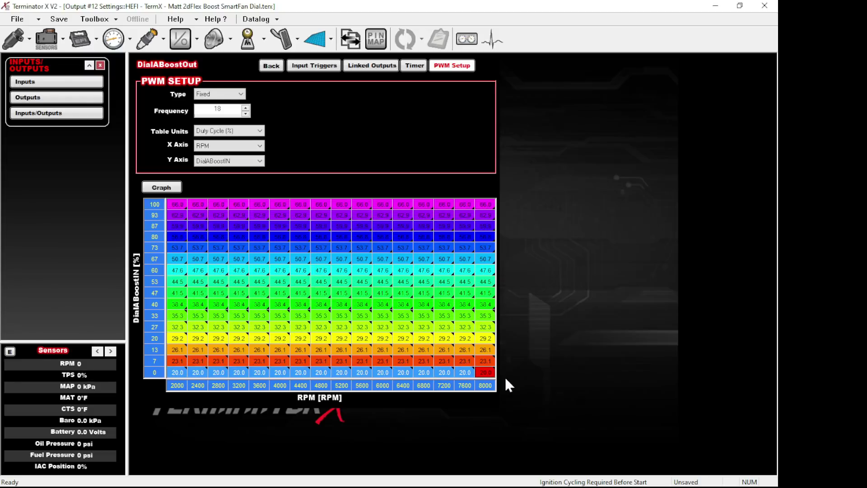
type("0")
key("Return")
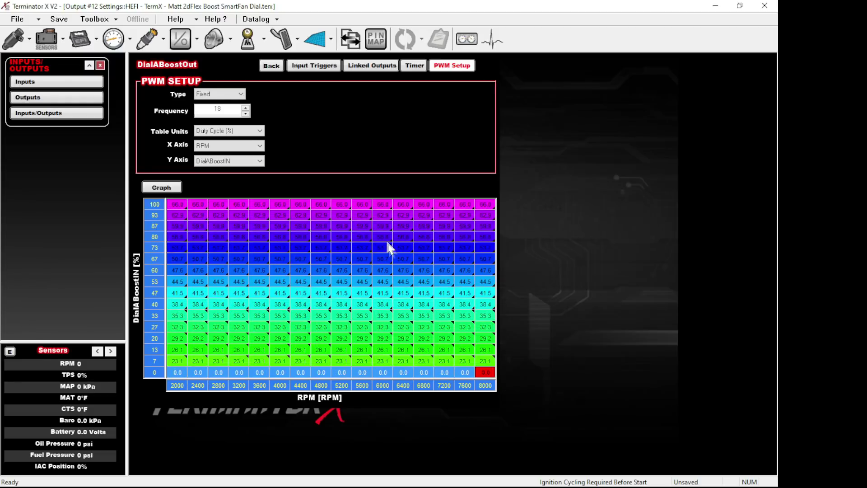
left_click_drag(177, 204, 500, 212)
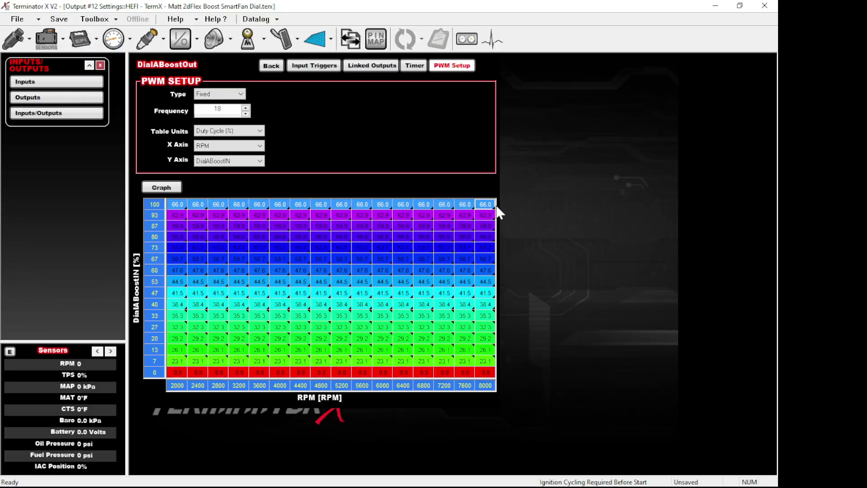
type("50")
key("Return")
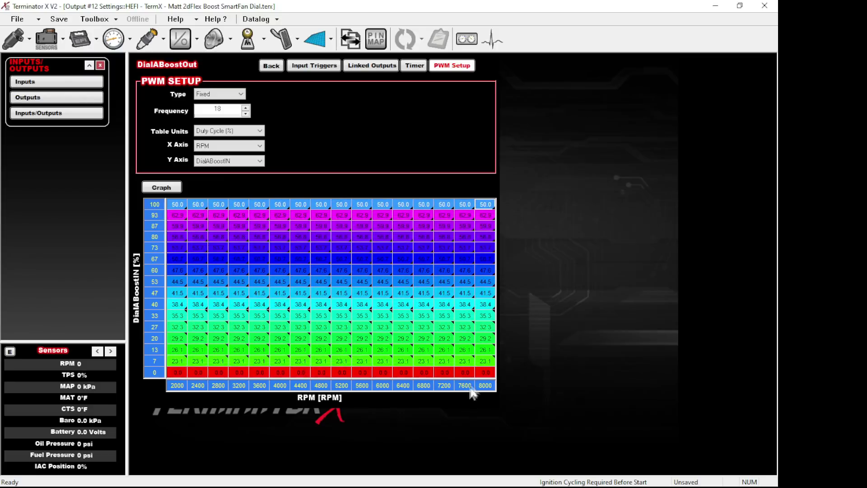
Fill the columns of the whole duty cycle table evenly between the 0% and 100% DialABoostIN rows.
left_click(480, 373)
left_click_drag(481, 373, 177, 205)
right_click(184, 229)
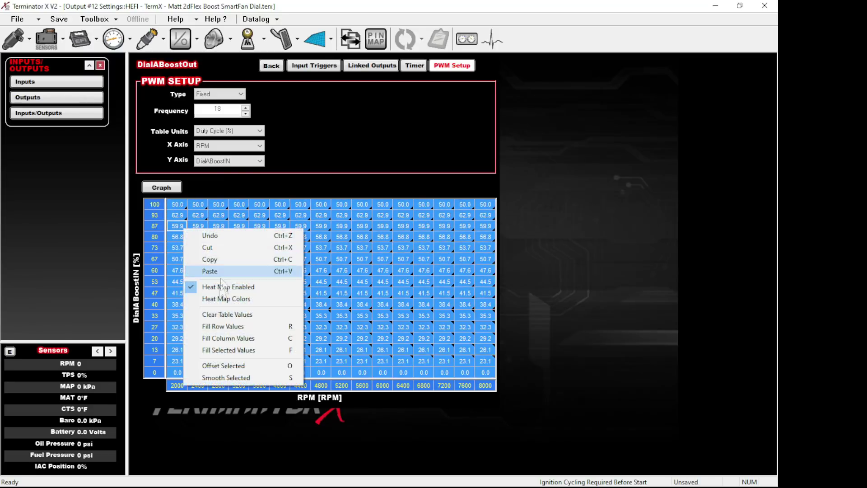
left_click(224, 335)
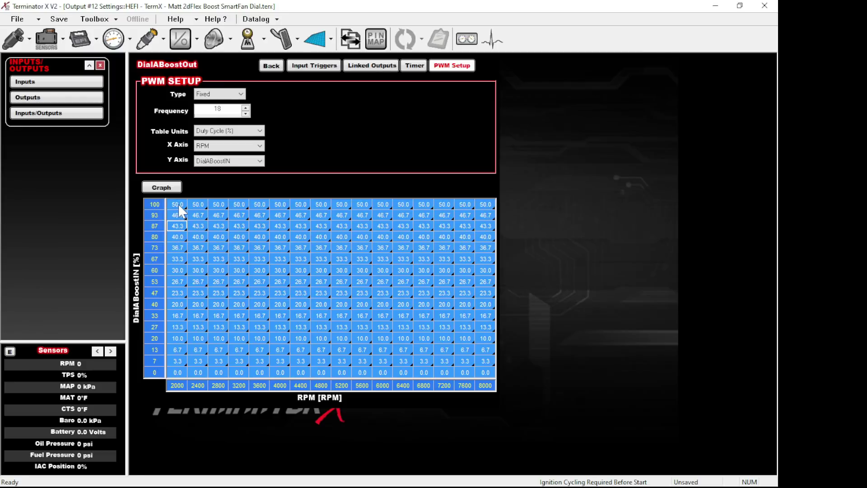
left_click(193, 213)
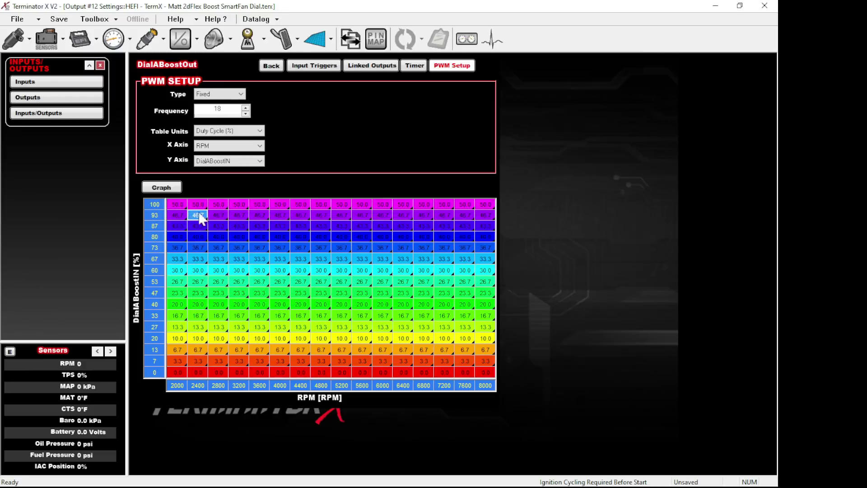
Set the duty cycle to 100 across the 100% DialABoostIN row and refill every column evenly from the 0% row.
left_click_drag(175, 373, 500, 379)
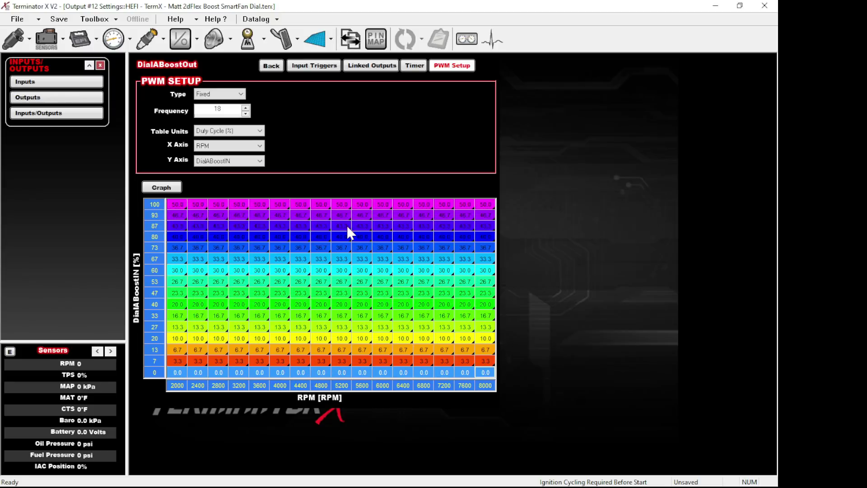
left_click_drag(356, 205, 482, 214)
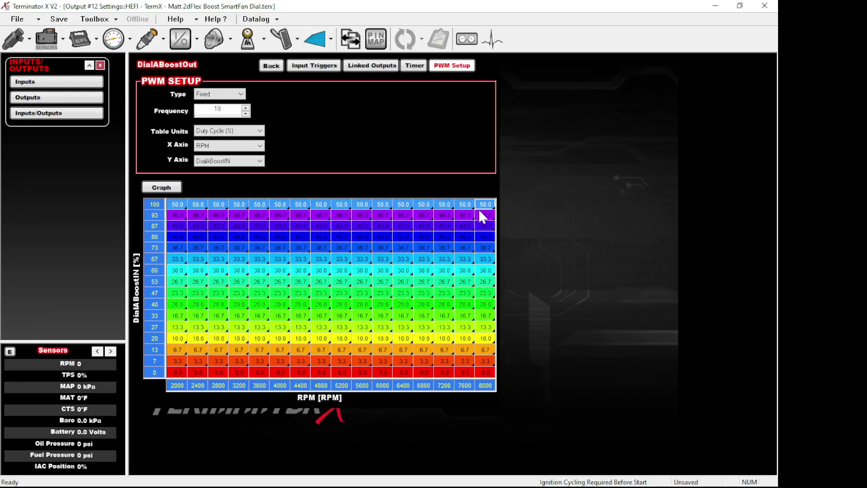
type("100")
key("Return")
left_click_drag(497, 373, 176, 205)
right_click(176, 205)
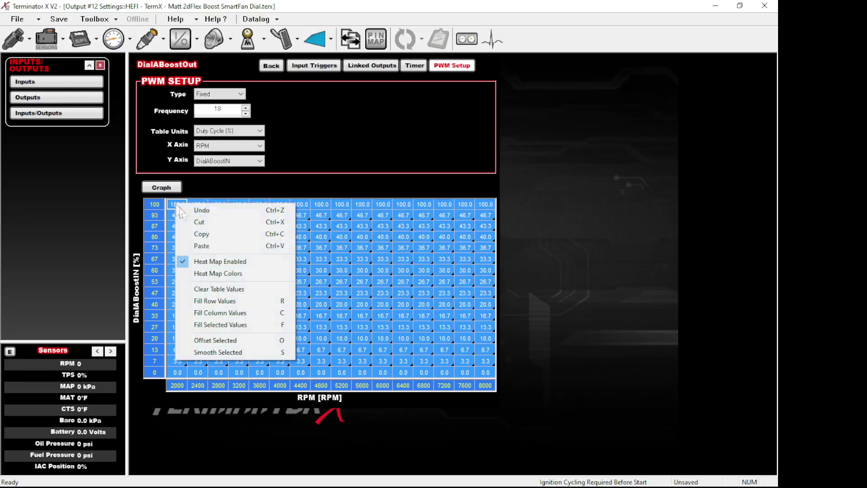
left_click(245, 311)
left_click(237, 293)
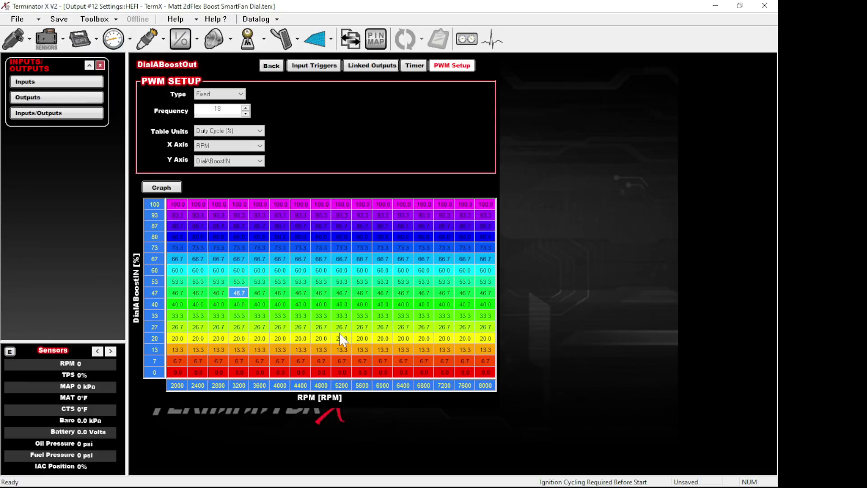
Set the 100% DialABoostIN row to 50 for the 2000 to 4400 RPM columns only.
left_click_drag(322, 372, 487, 373)
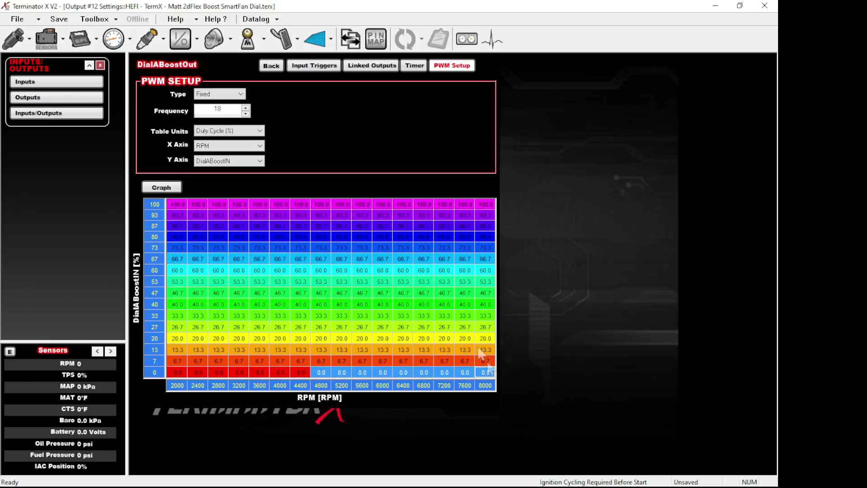
left_click_drag(326, 204, 480, 207)
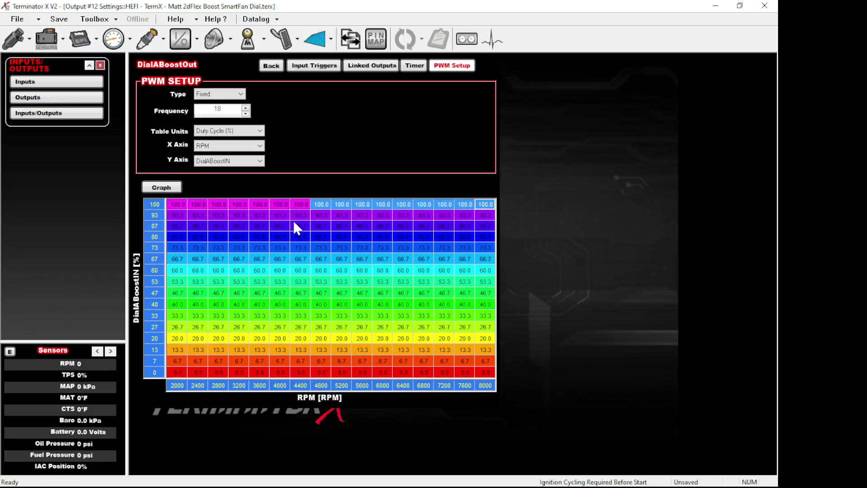
left_click_drag(303, 206, 176, 209)
type("50")
key("Return")
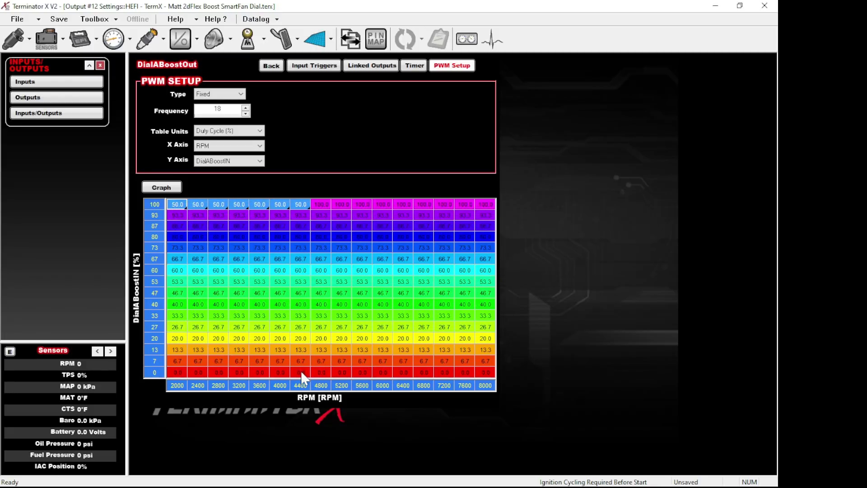
Refill the 2000 to 4400 RPM columns evenly between their 0% and 100% DialABoostIN values.
left_click_drag(301, 370, 168, 203)
right_click(180, 220)
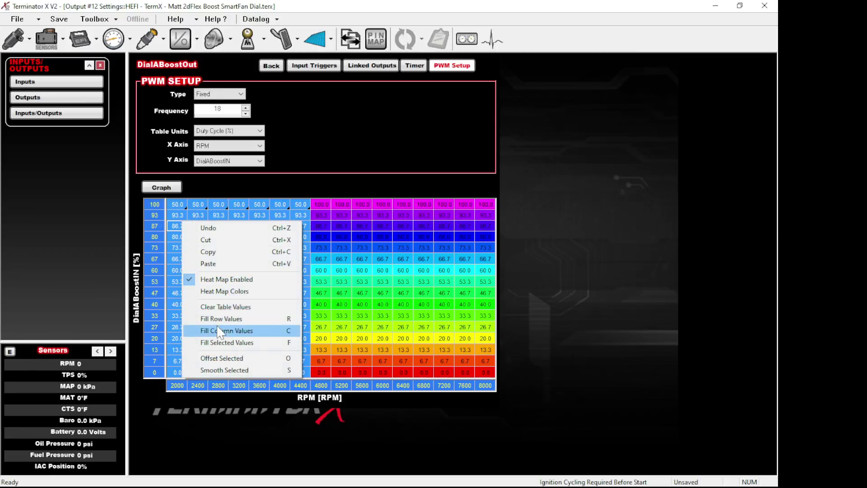
left_click(382, 293)
left_click_drag(310, 209, 177, 372)
right_click(182, 355)
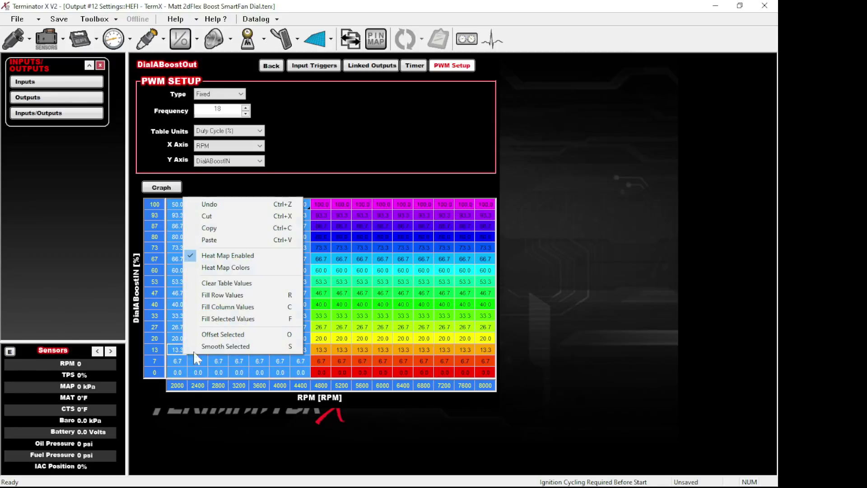
left_click(247, 307)
left_click(273, 314)
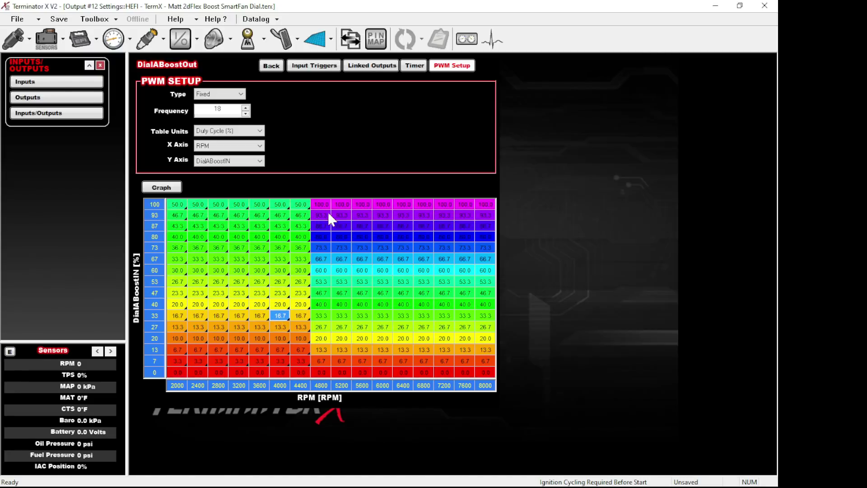
Blend the 3600 to 5600 RPM columns across all DialABoostIN rows by filling the selected block from its corner values.
left_click_drag(351, 373, 260, 202)
right_click(260, 203)
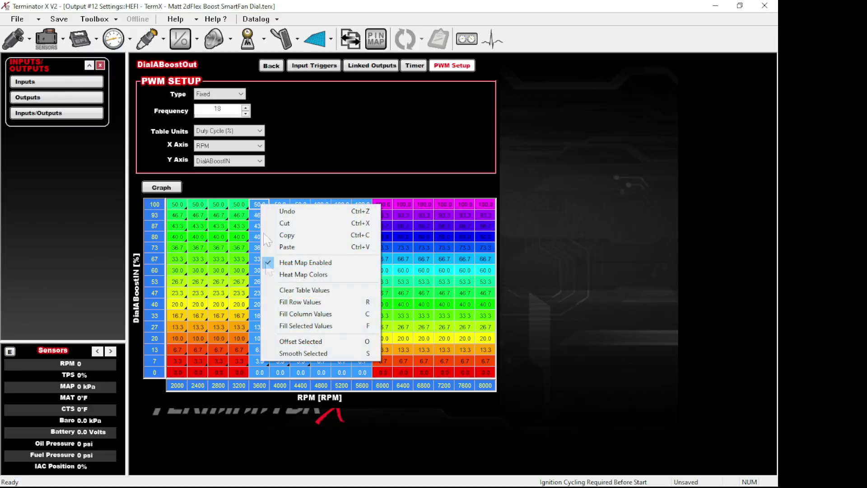
left_click(312, 326)
left_click(299, 354)
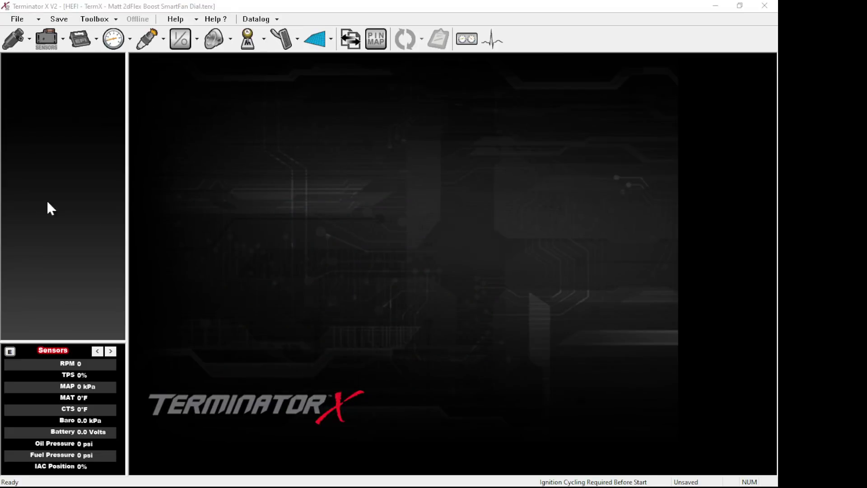
Open the DialFlexBoostOut output, go through its input triggers, linked outputs and timer, and bring up its PWM setup.
left_click(181, 38)
left_click(85, 99)
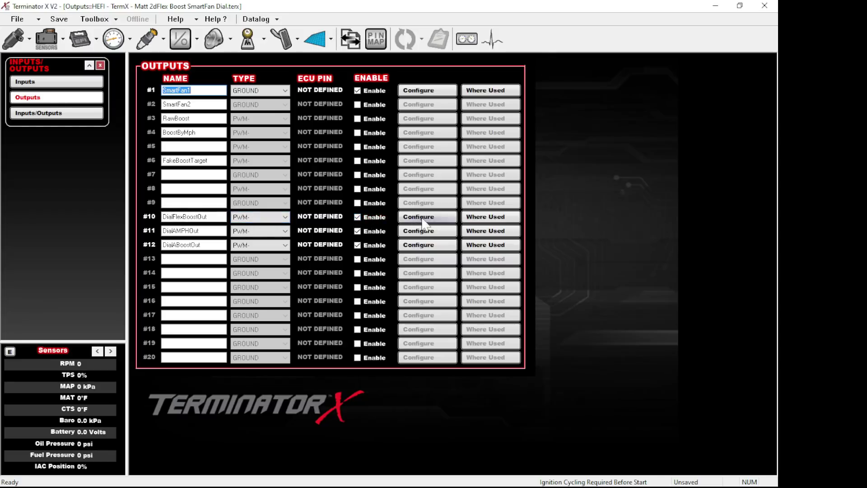
left_click(402, 218)
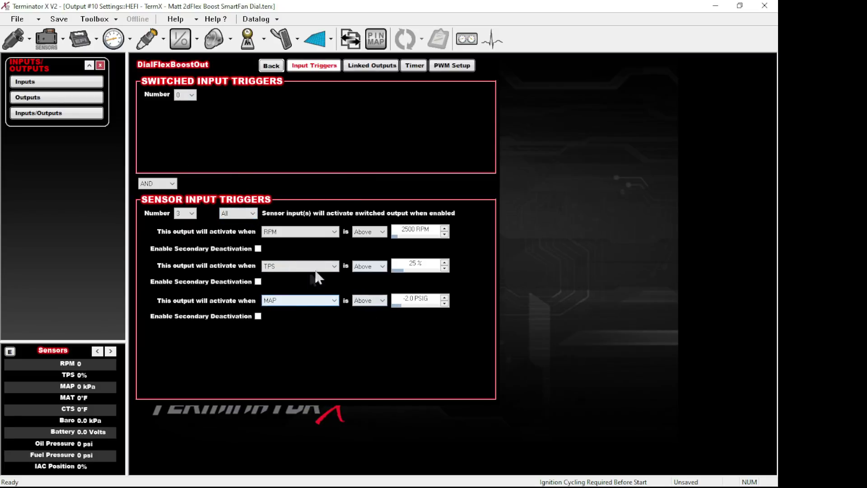
left_click(386, 68)
left_click(413, 67)
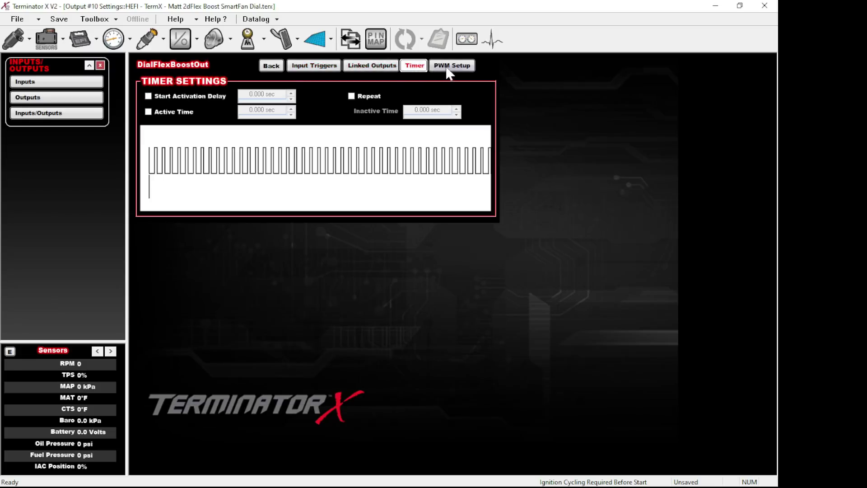
left_click(449, 68)
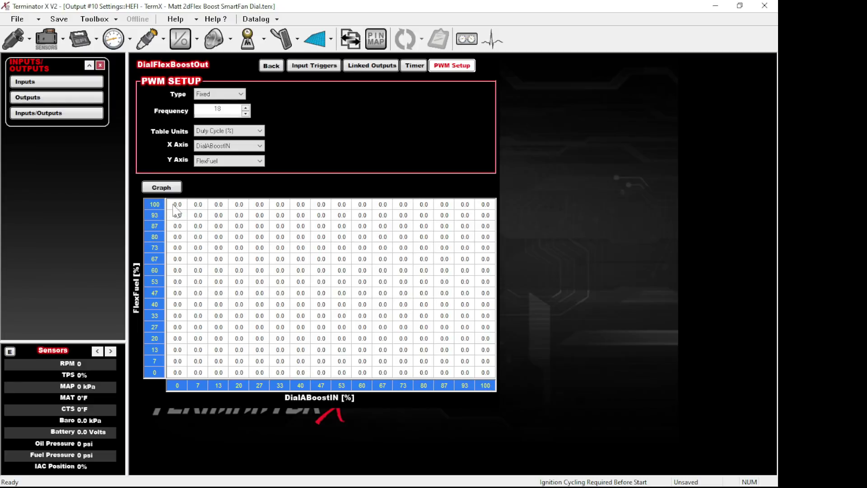
In the 100% DialABoostIN column, set the duty cycle to 100 at 100% FlexFuel and 50 at 0% FlexFuel.
left_click(488, 375)
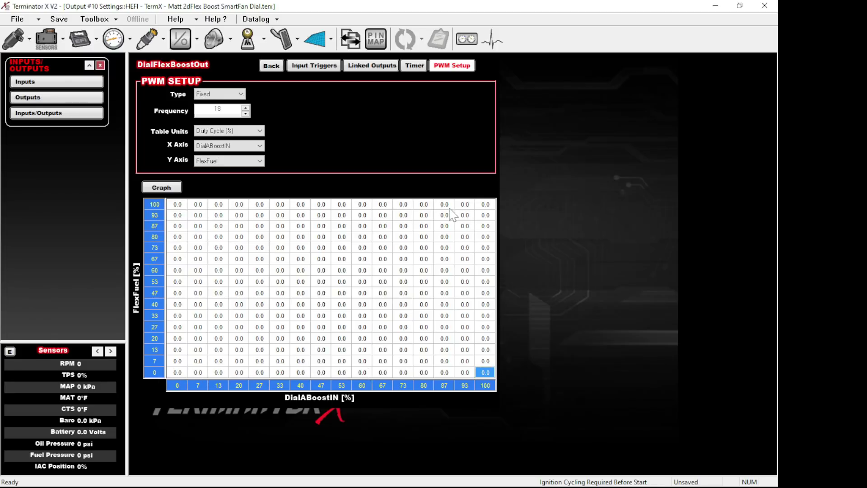
left_click(492, 205)
type("100")
key("Return")
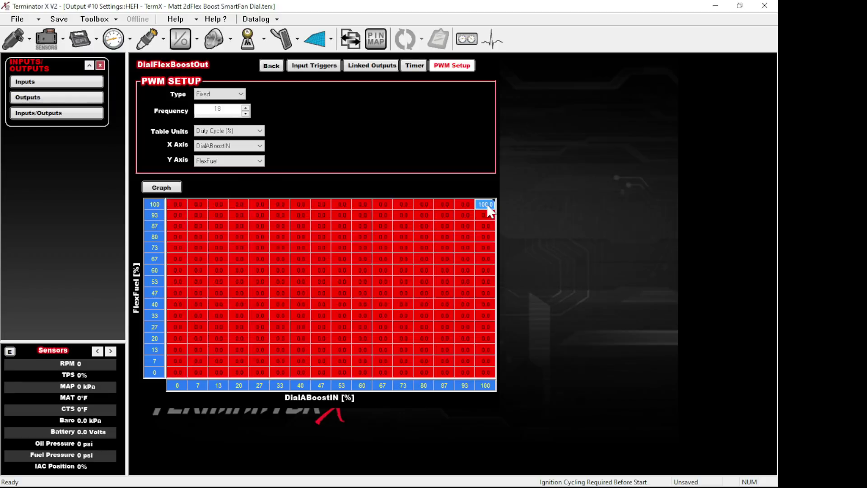
left_click(486, 372)
type("50")
Fill the whole DialFlexBoostOut duty cycle table evenly from its corner values.
left_click_drag(175, 204, 484, 373)
right_click(462, 320)
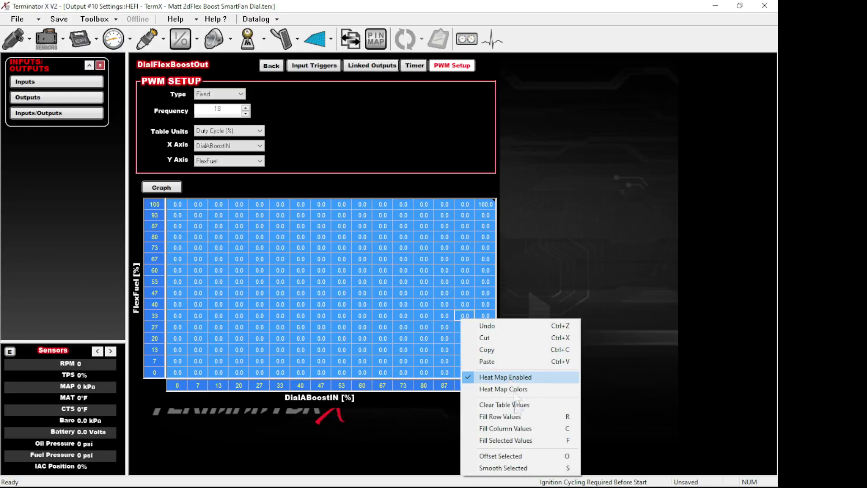
left_click(517, 440)
left_click(402, 327)
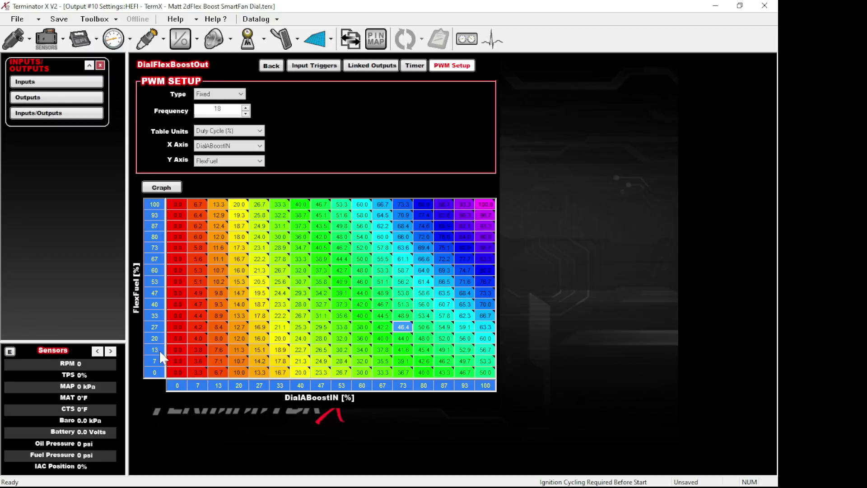
left_click_drag(178, 349, 485, 349)
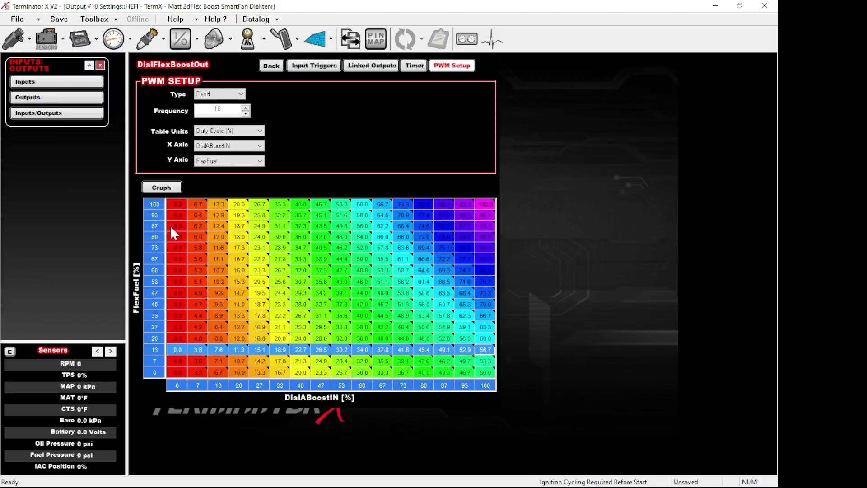
left_click_drag(175, 233, 474, 219)
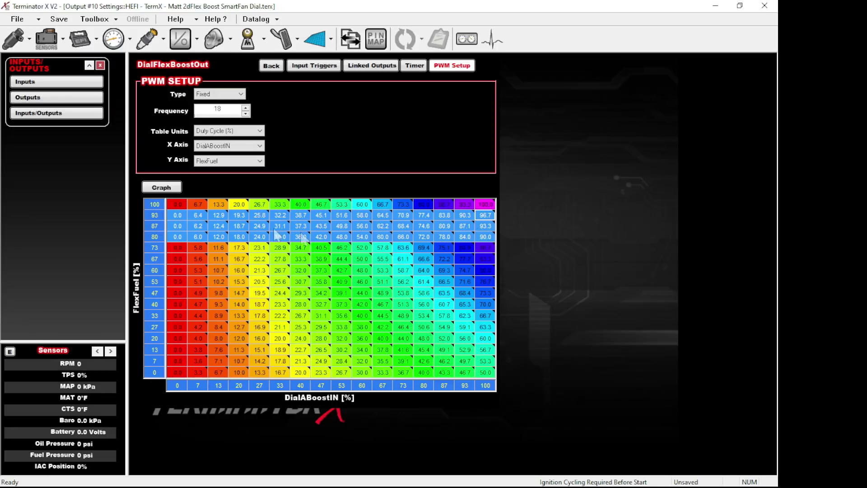
left_click(179, 250)
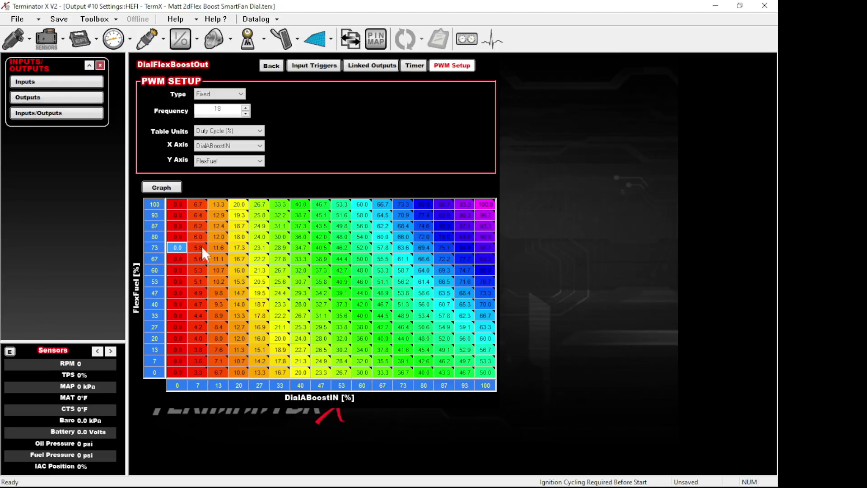
left_click_drag(179, 248, 483, 232)
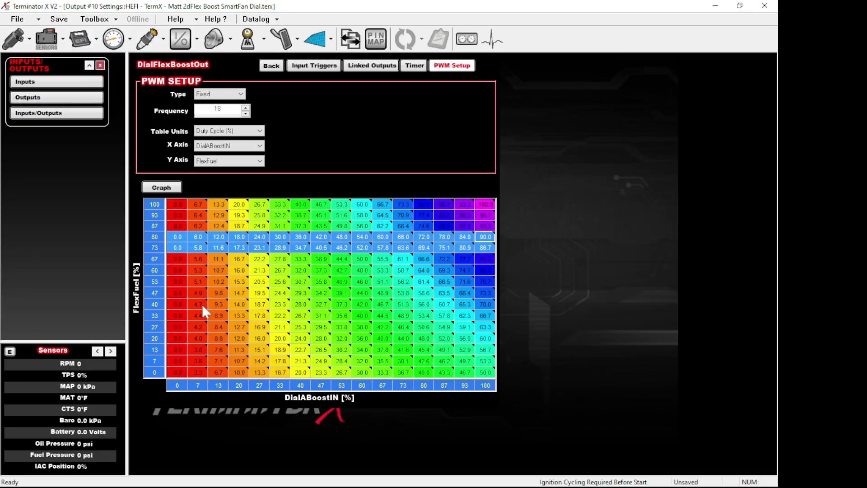
Rescale the table's FlexFuel axis to run evenly from 15 to 60%.
left_click(161, 372)
type("15")
key("Return")
left_click(156, 207)
type("60")
left_click_drag(151, 205, 154, 372)
right_click(158, 335)
left_click(187, 394)
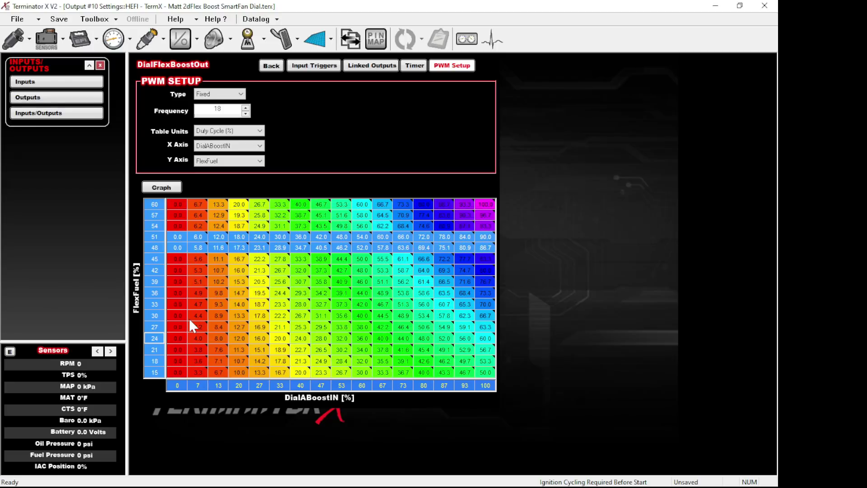
left_click(280, 293)
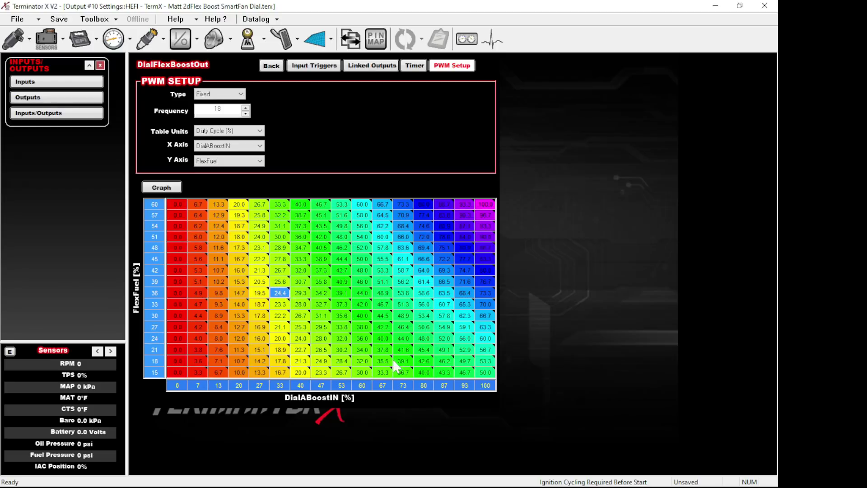
Examine the duty cycle values across the table and at its four corner cells.
left_click_drag(486, 372, 175, 205)
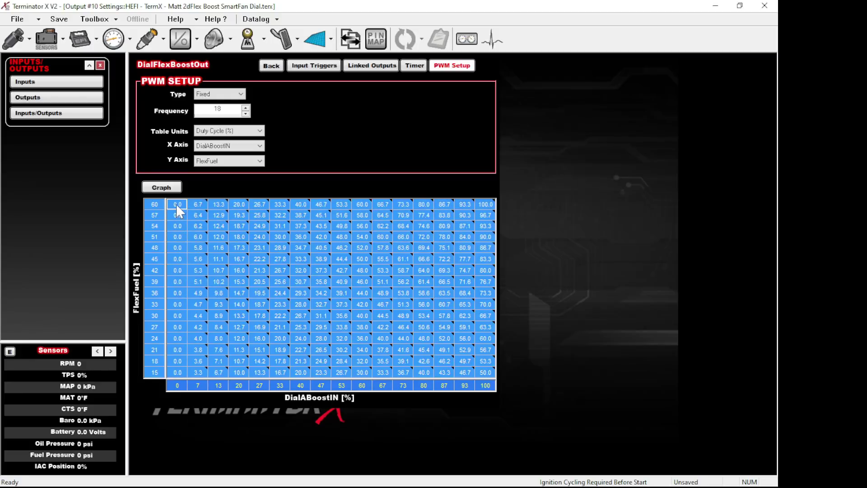
right_click(175, 204)
left_click(221, 341)
left_click(216, 359)
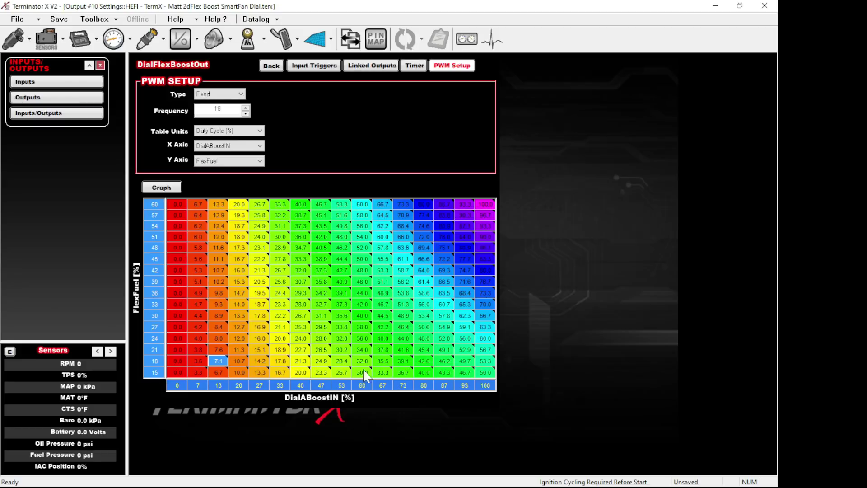
left_click(487, 206)
left_click(486, 369)
left_click(180, 373)
left_click(177, 206)
left_click(482, 208)
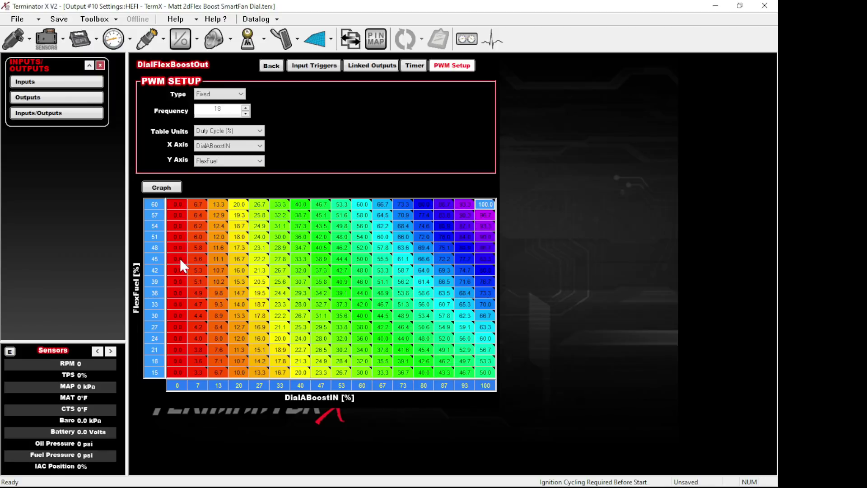
Set the duty cycle to 100 in the 100% DialABoostIN column for the 48 to 60% FlexFuel rows.
left_click(486, 260)
left_click(486, 205)
left_click_drag(486, 255, 485, 209)
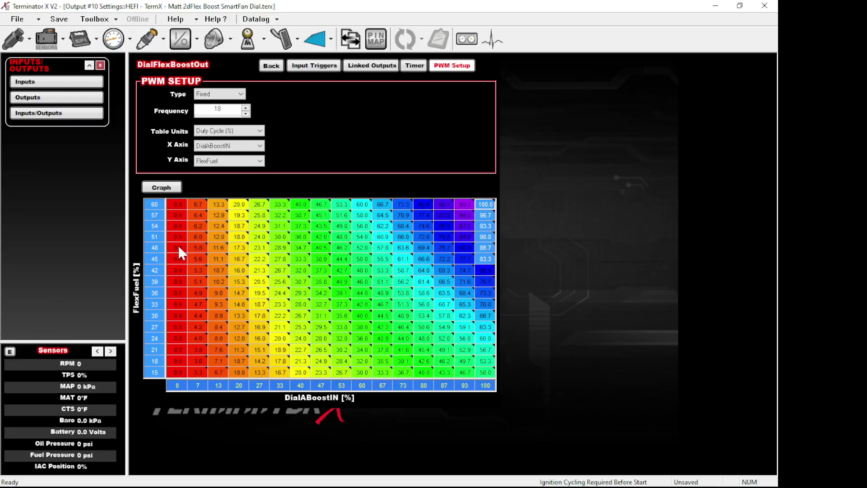
left_click_drag(483, 249, 490, 200)
key("Return")
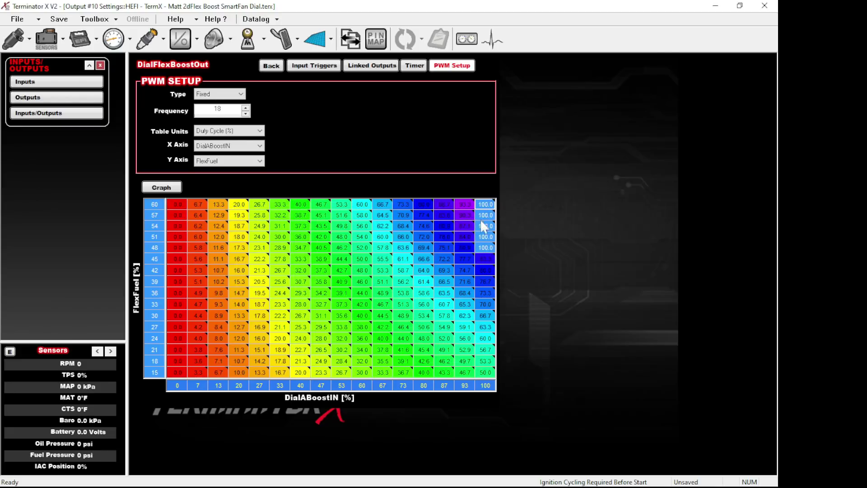
Fill the 48 to 60% FlexFuel rows evenly between the 0% and 100% DialABoostIN columns.
left_click_drag(482, 248, 175, 204)
right_click(176, 203)
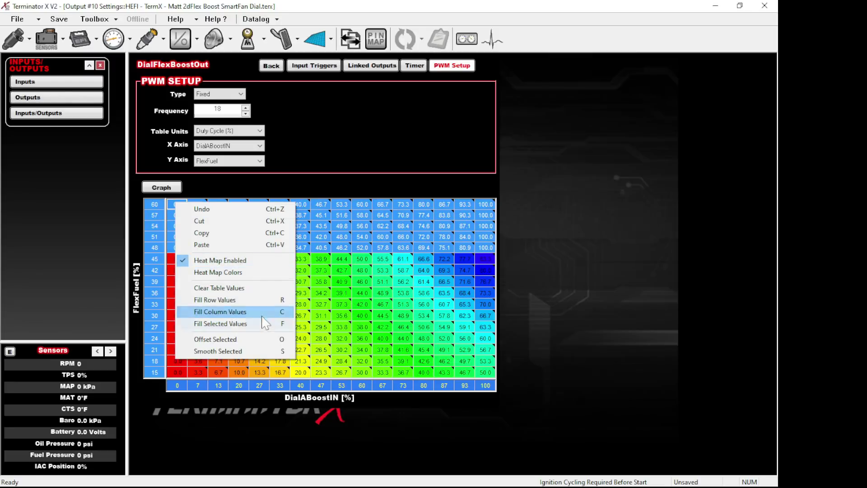
left_click(263, 304)
left_click(322, 293)
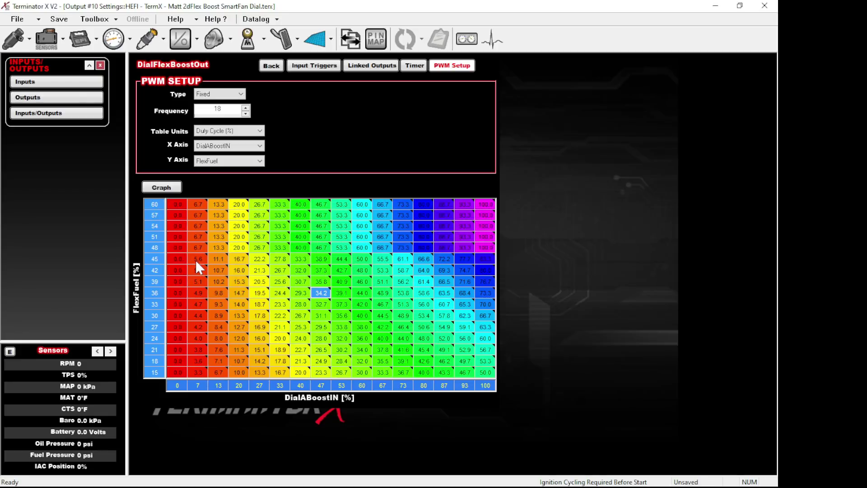
Set the 45% FlexFuel, 100% DialABoostIN cell to 60 and fill the 15 to 45% FlexFuel rows evenly from their corner values.
left_click(489, 262)
type("60")
left_click(486, 372)
left_click_drag(485, 375, 181, 261)
right_click(180, 259)
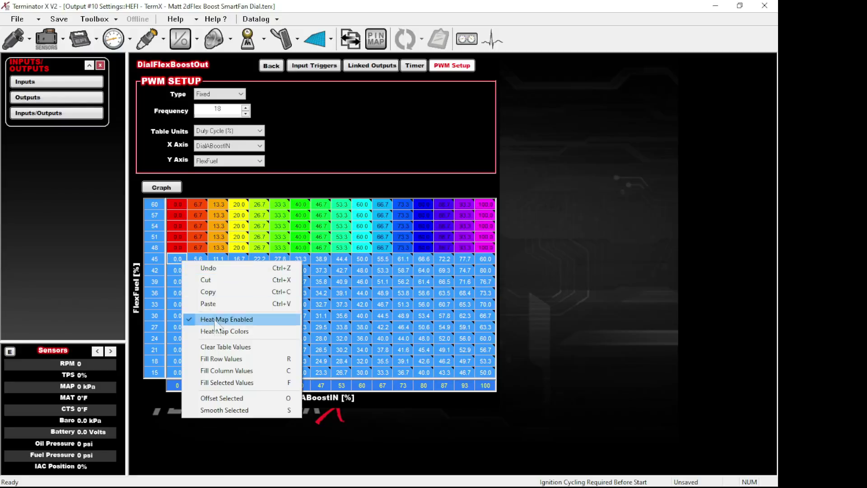
left_click(228, 383)
left_click(280, 315)
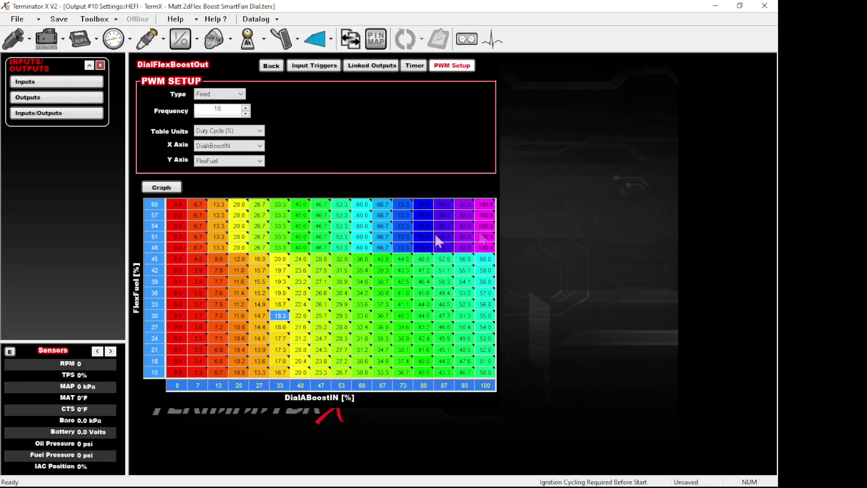
Reopen the DialFlexBoostOut input triggers and set the number of sensor input triggers to 4.
left_click(273, 66)
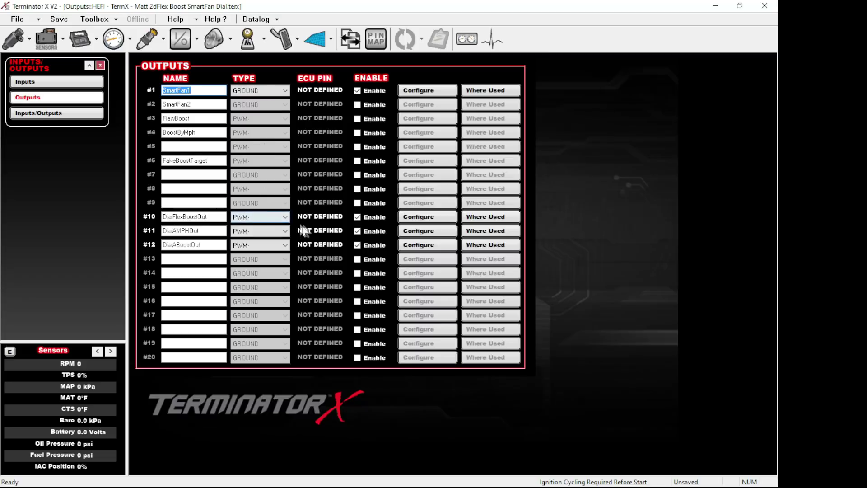
left_click(402, 216)
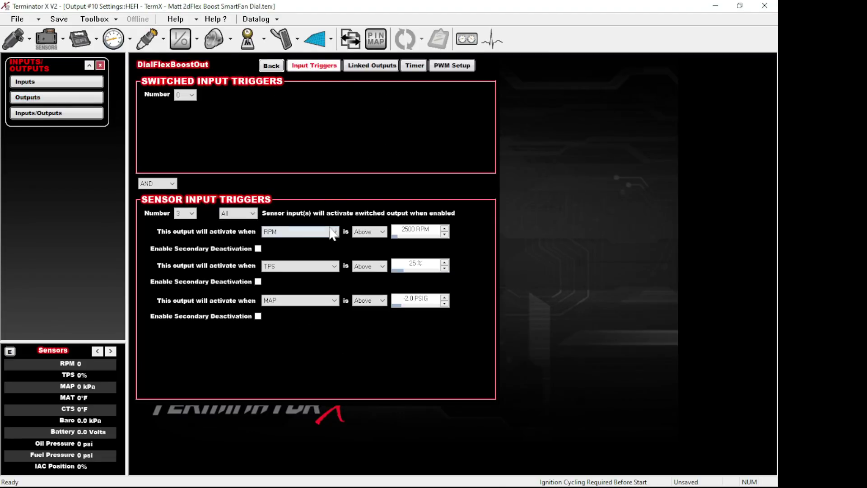
left_click(192, 214)
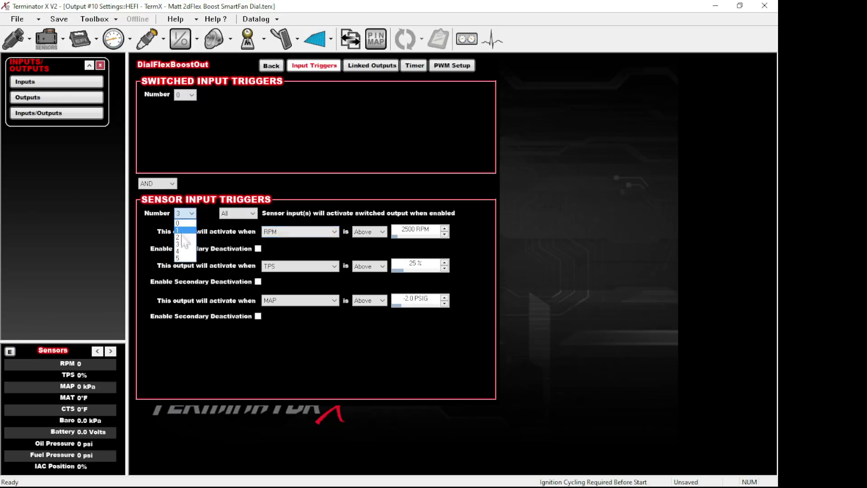
left_click(183, 250)
Make the fourth sensor trigger activate the output when FlexFuel is above 45%.
left_click(307, 336)
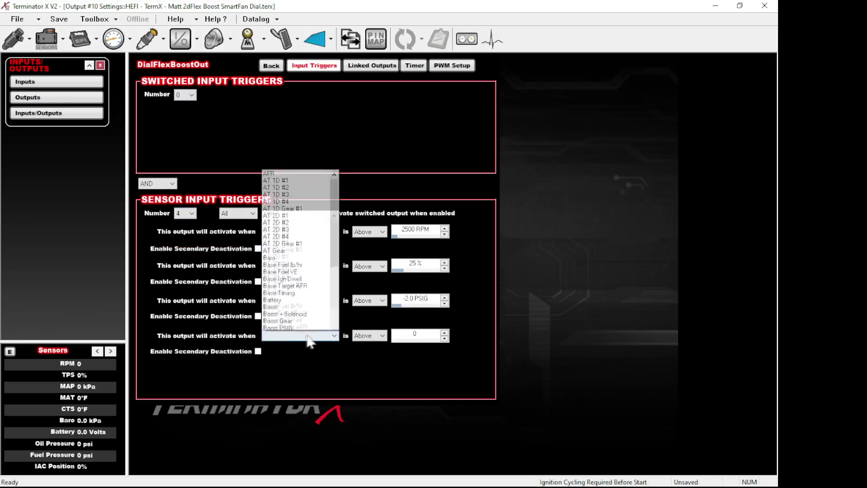
scroll(298, 317, "down", 5)
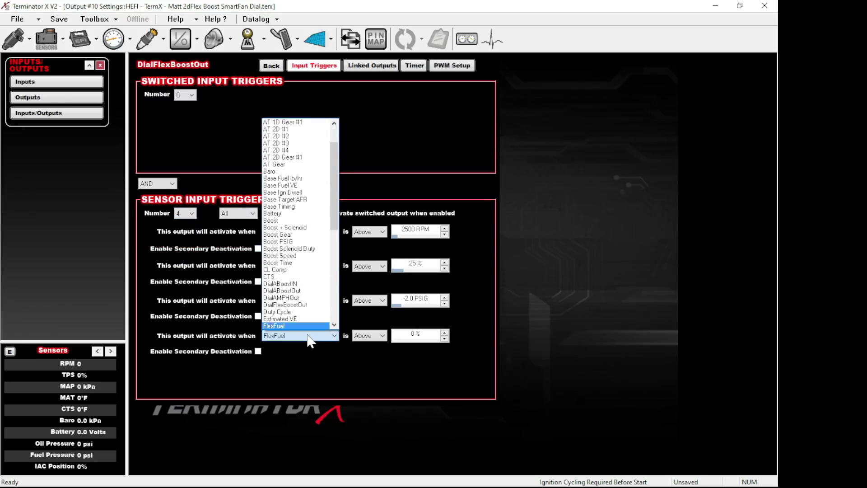
left_click(294, 324)
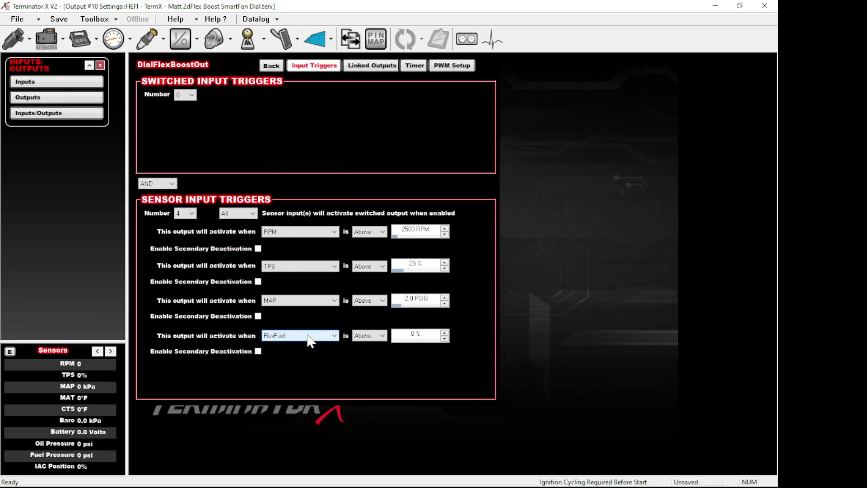
left_click(417, 335)
type("45")
key("Return")
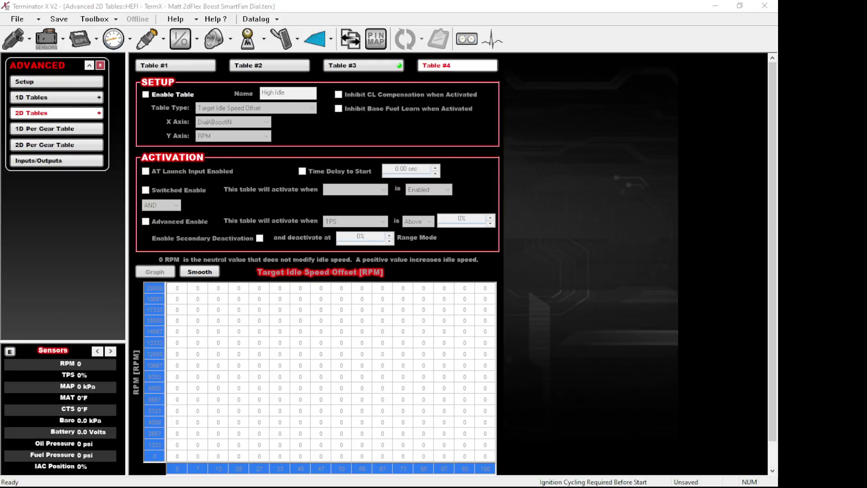
Enable the High Idle 2D table and set its X axis to RPM and its Y axis to DialABoostIN.
left_click(156, 95)
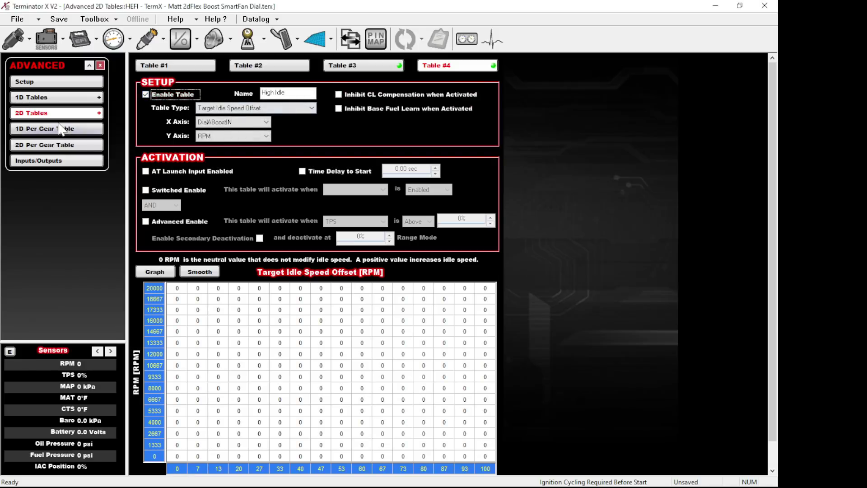
key("Tab")
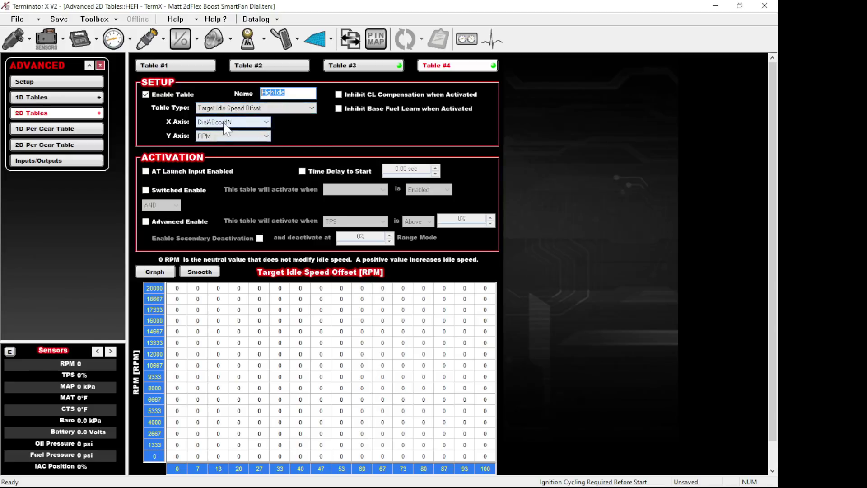
scroll(219, 135, "down", 1)
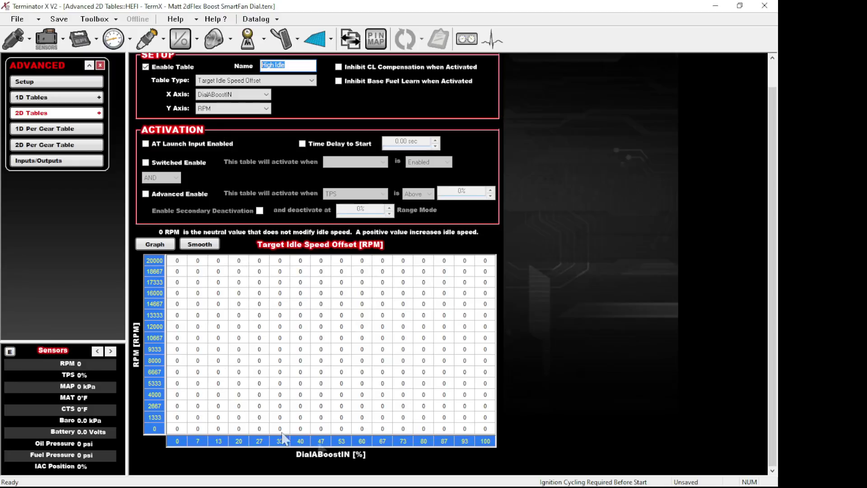
left_click(233, 94)
left_click(234, 98)
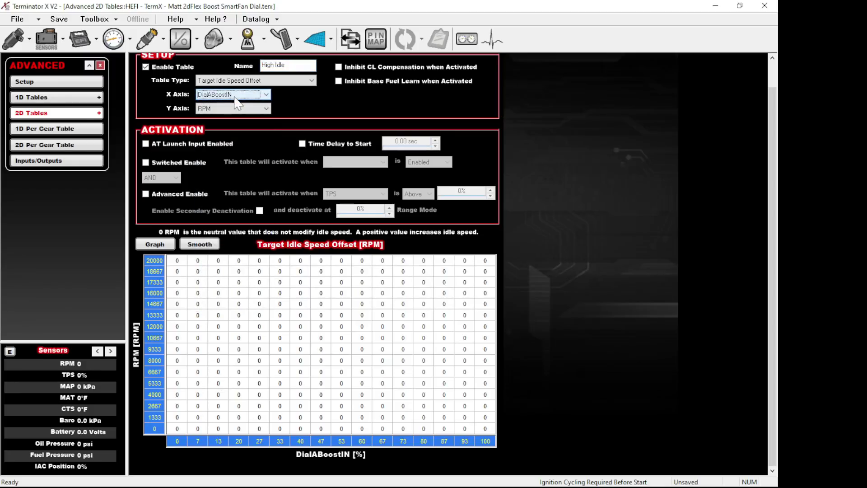
scroll(235, 97, "up", 1)
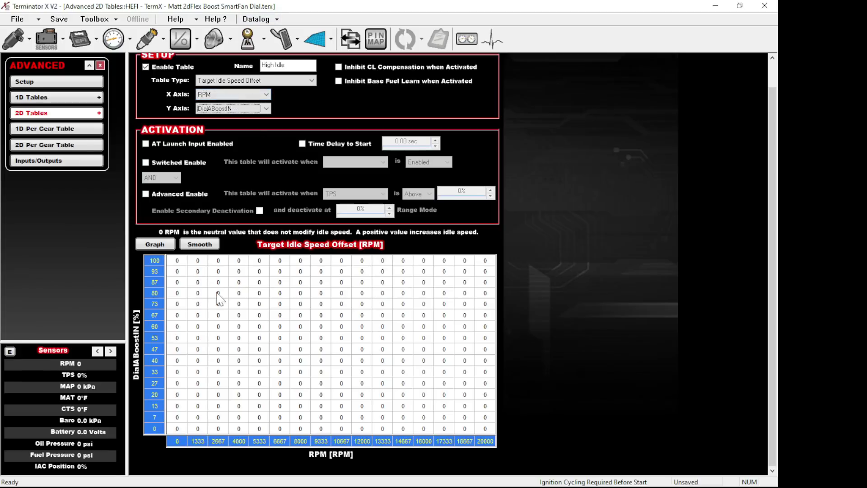
Set the RPM axis endpoints of the High Idle table to 300 and 5000 and fill the axis evenly between them.
left_click(180, 443)
type("300")
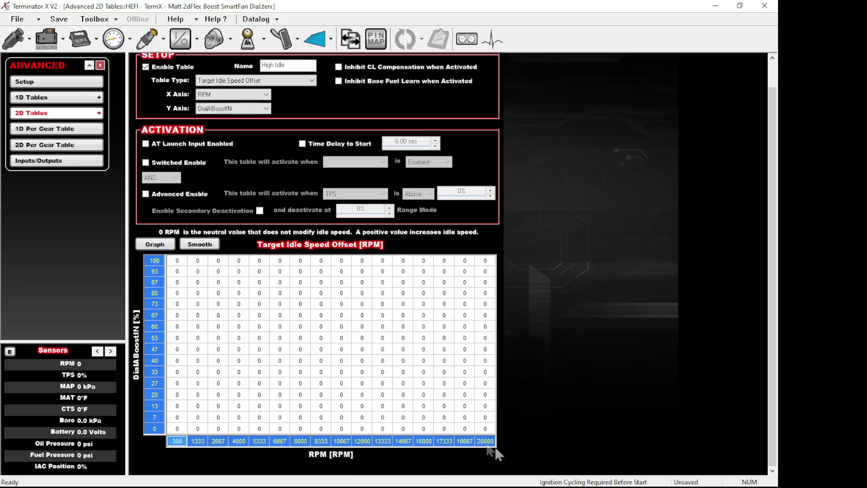
left_click(484, 445)
type("5000")
key("Return")
left_click(424, 429)
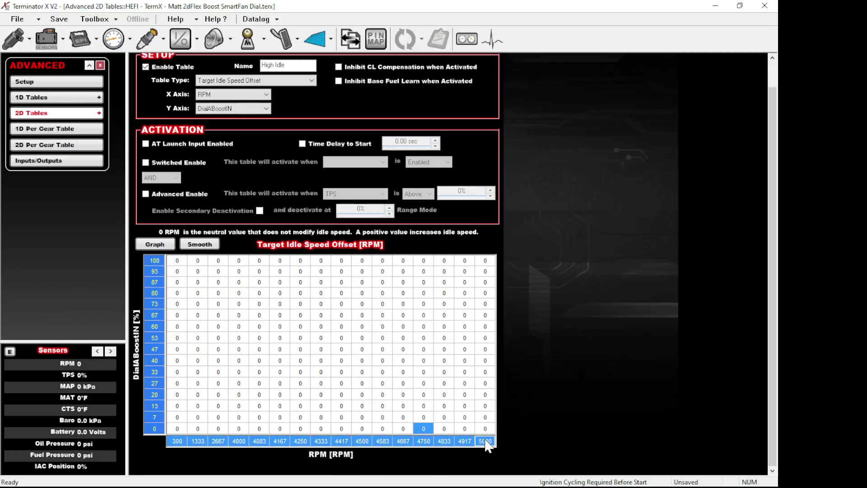
left_click(364, 429)
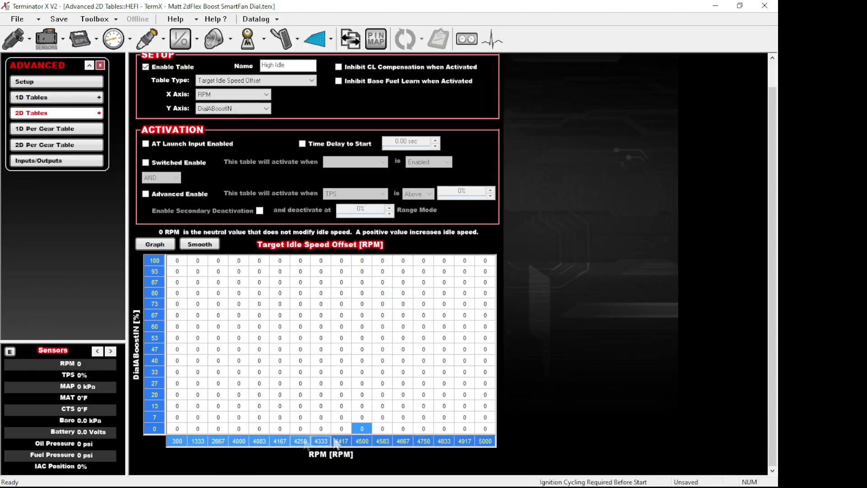
right_click(486, 441)
left_click(522, 405)
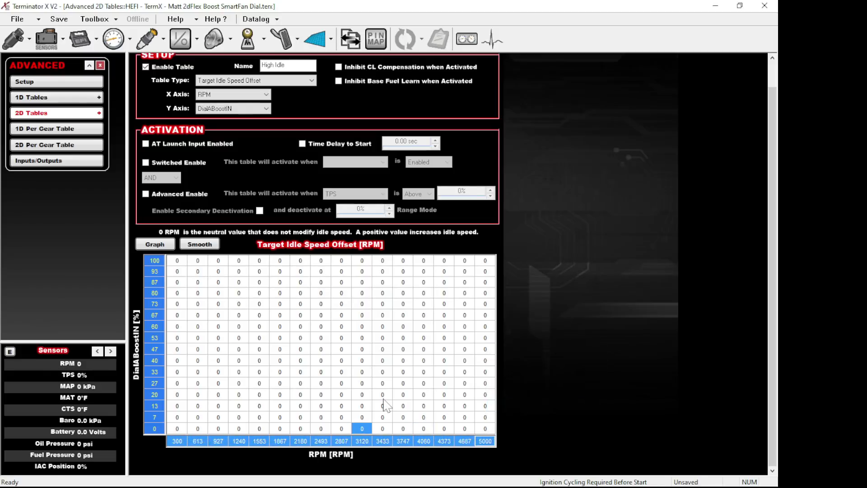
left_click(281, 406)
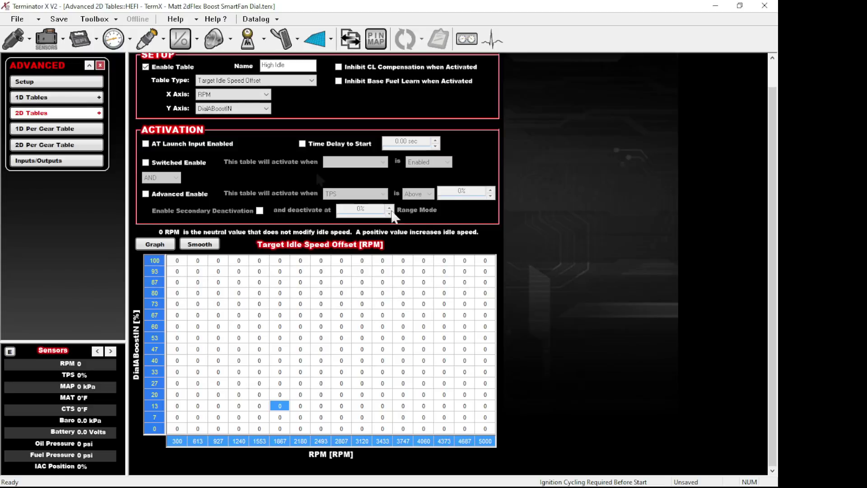
Review the target idle speed curve by coolant temperature and return to the High Idle 2D table.
left_click(113, 39)
left_click(67, 84)
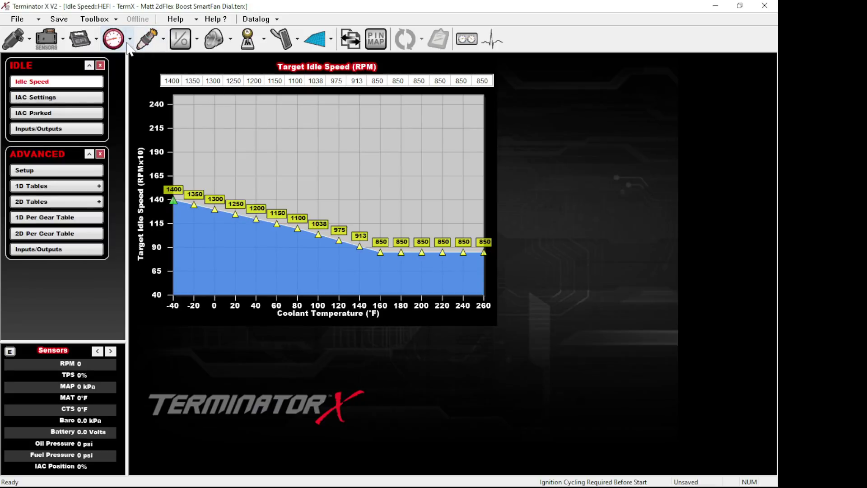
left_click(59, 205)
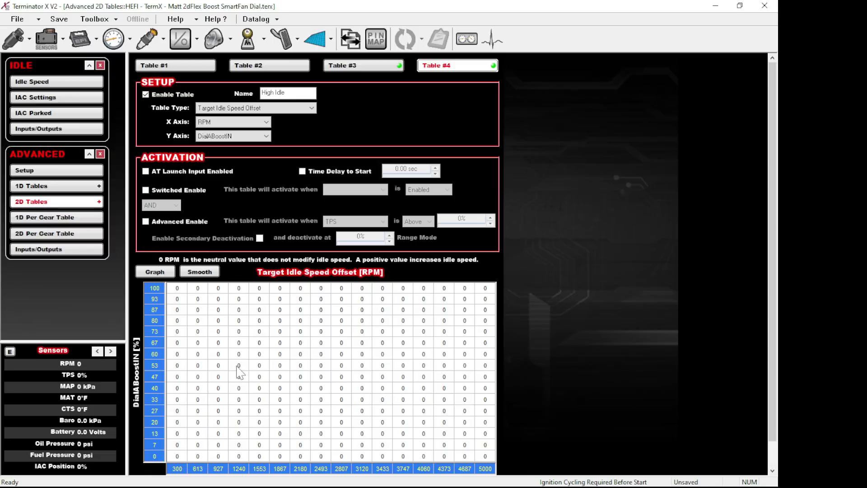
Set the 100% DialABoostIN row of the idle speed offset table to 999 and fill evenly down to the 0% row.
scroll(209, 447, "down", 1)
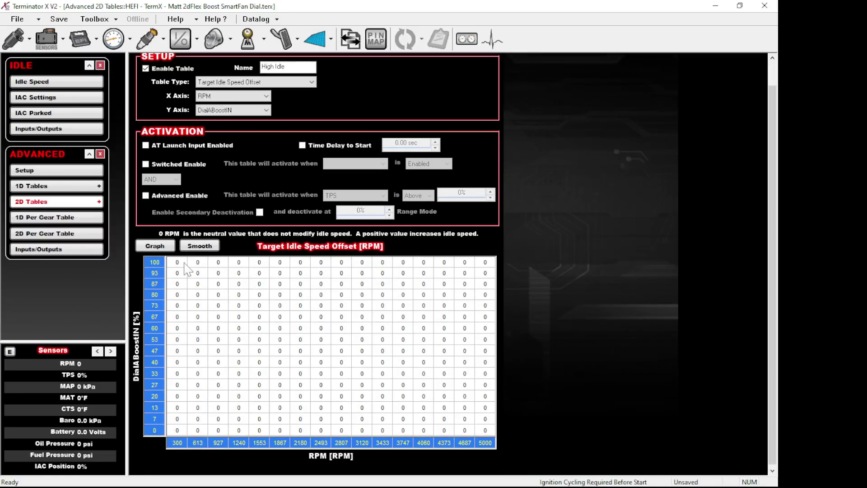
left_click_drag(178, 263, 496, 273)
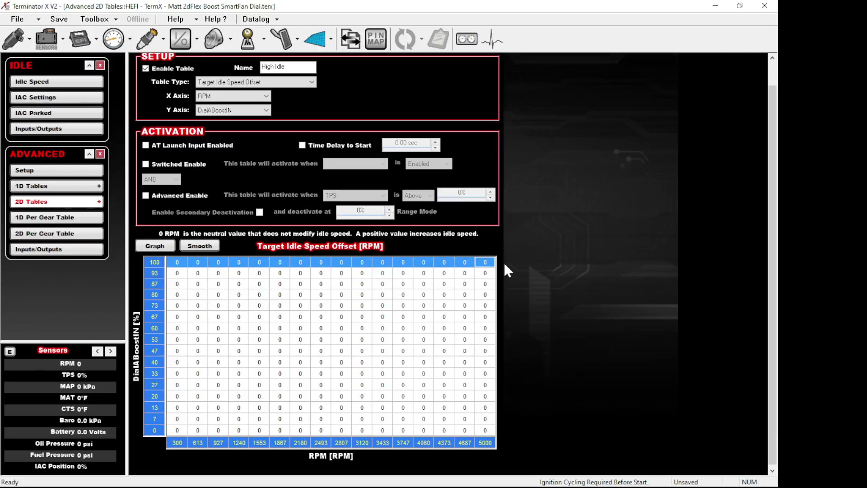
left_click(484, 273)
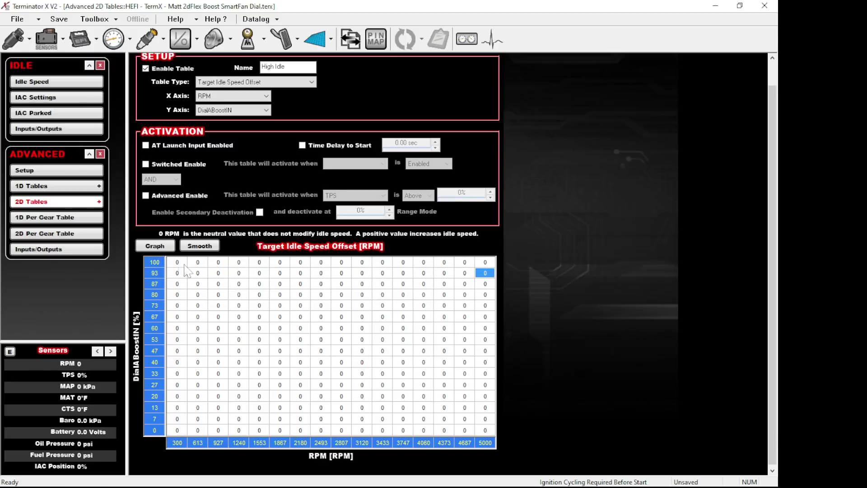
left_click_drag(178, 263, 487, 263)
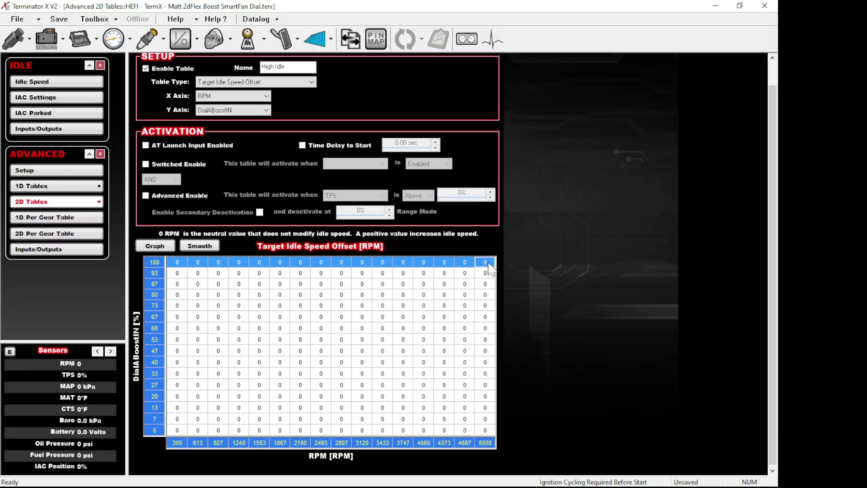
type("2000")
key("Return")
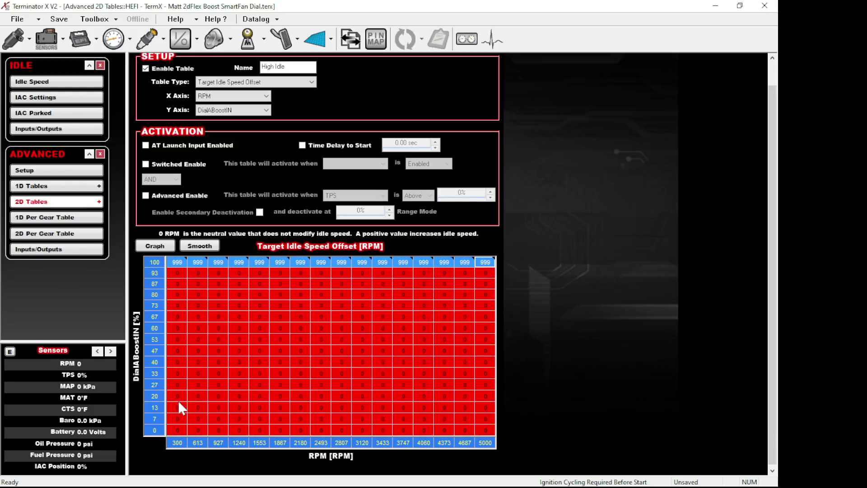
left_click_drag(175, 427, 490, 267)
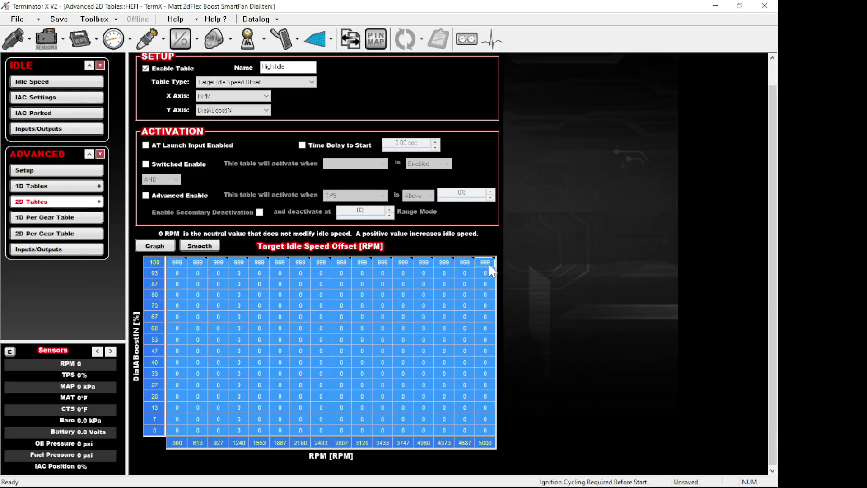
right_click(490, 267)
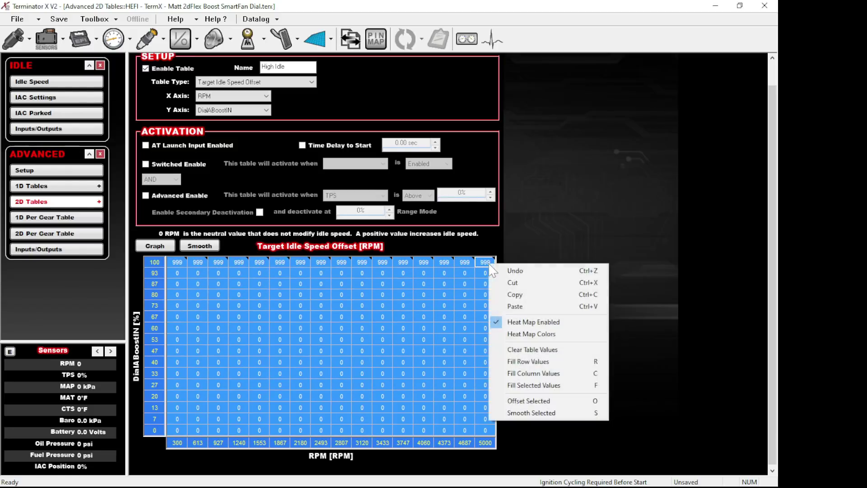
left_click(537, 385)
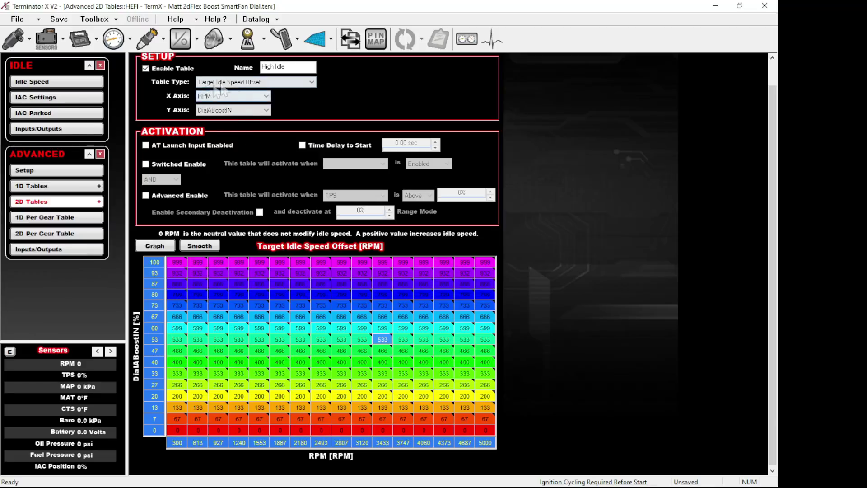
Change the High Idle table type to IAC Position Offset and set the whole 100% DialABoostIN row to 100.
left_click(265, 85)
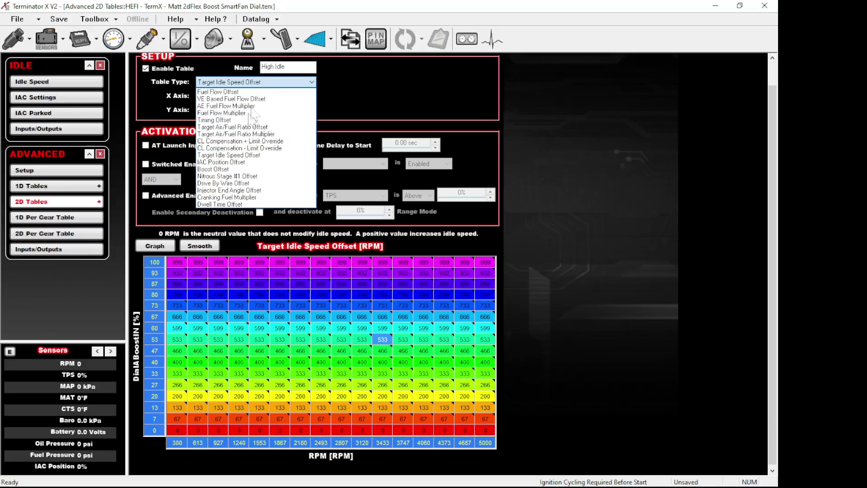
left_click(232, 162)
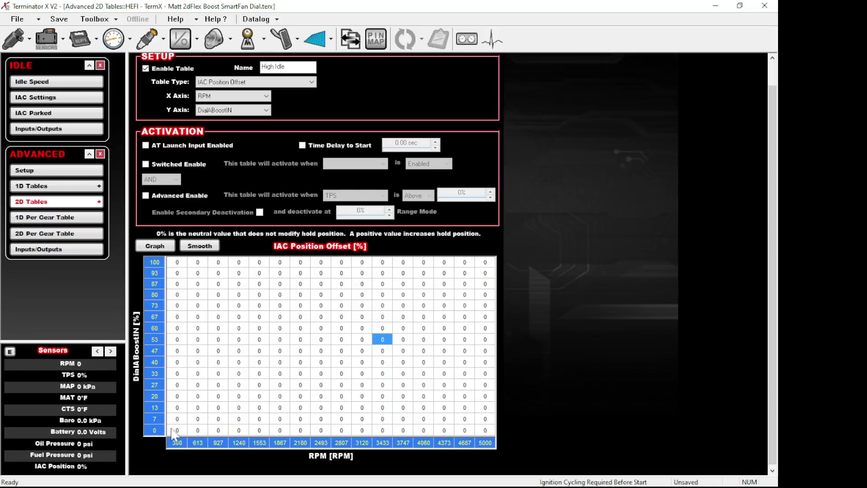
left_click_drag(180, 263, 475, 265)
type("100")
key("Return")
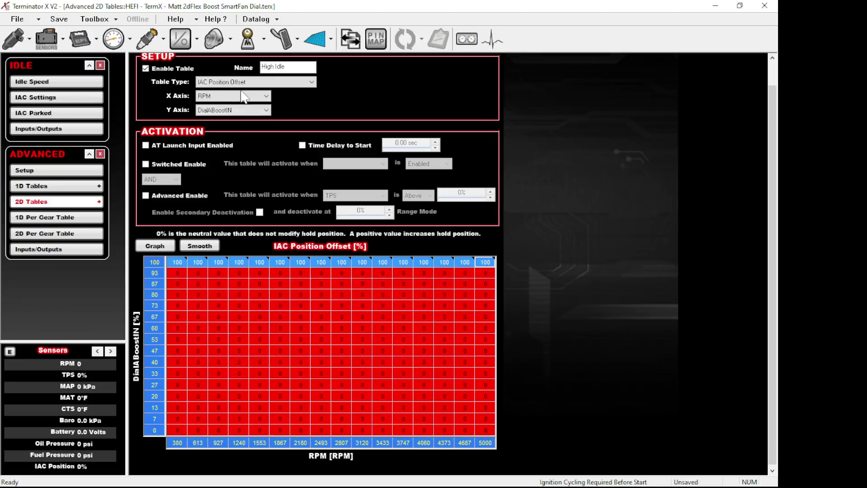
Look through the table types available for the High Idle table and keep IAC Position Offset.
scroll(283, 195, "up", 1)
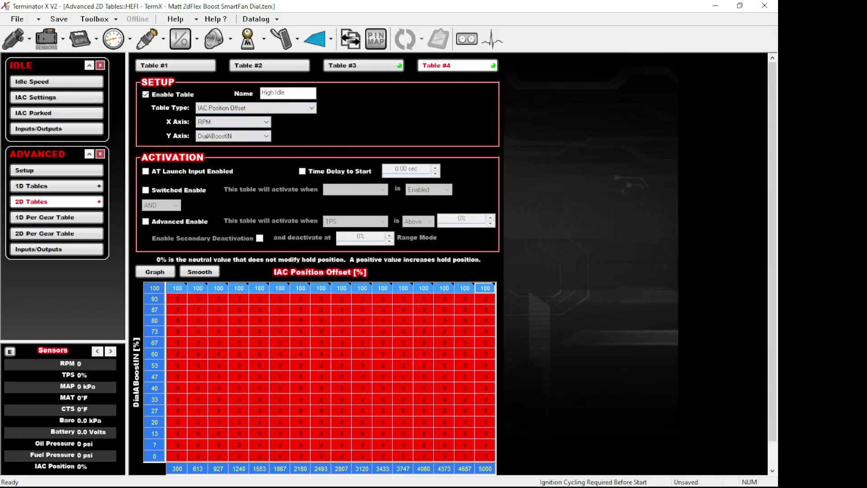
left_click(294, 108)
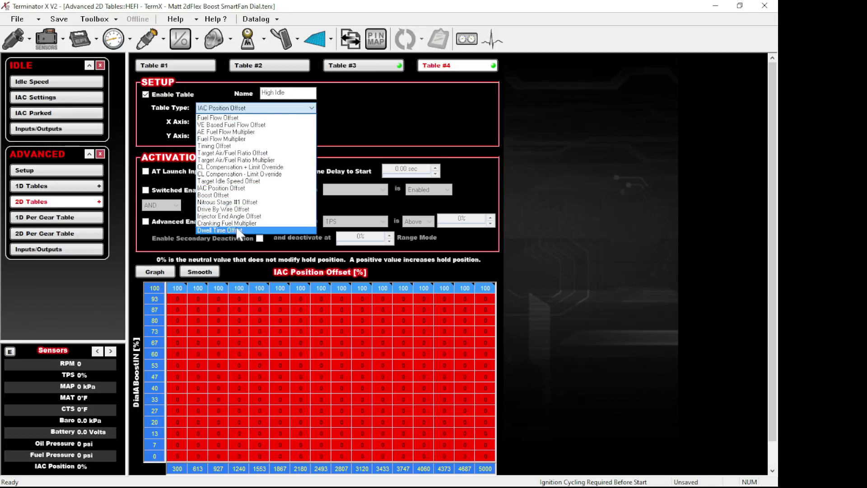
left_click(398, 137)
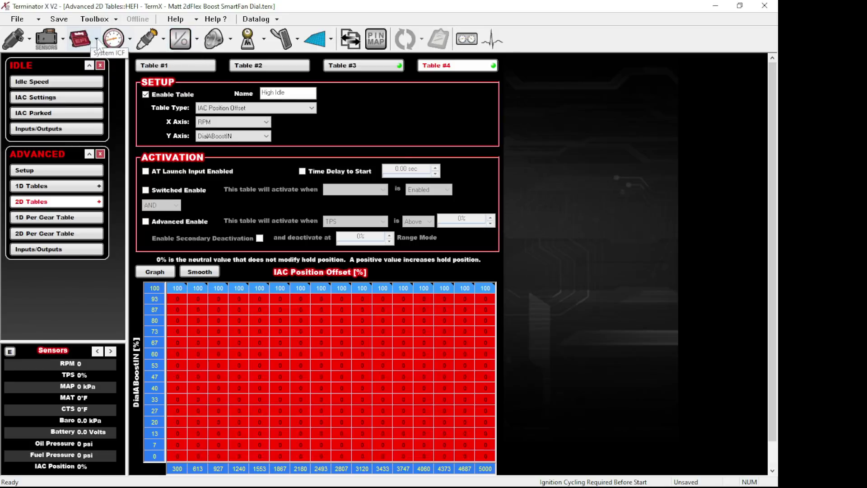
Save the current tune file.
left_click(59, 19)
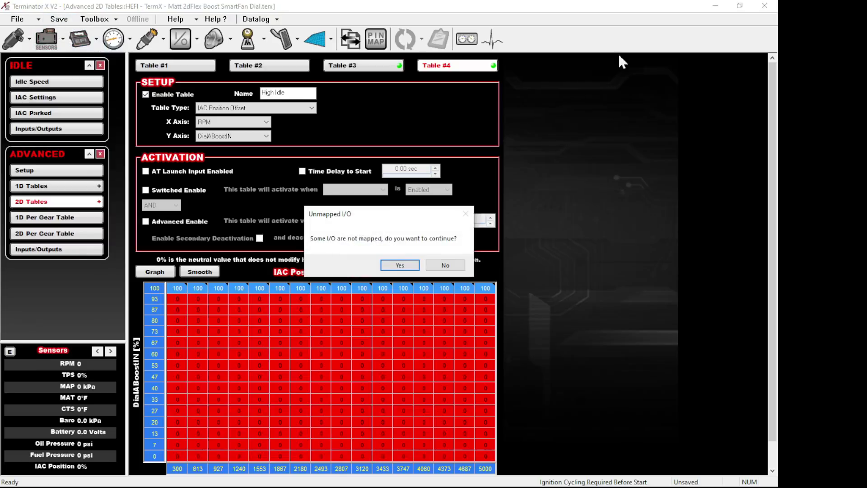